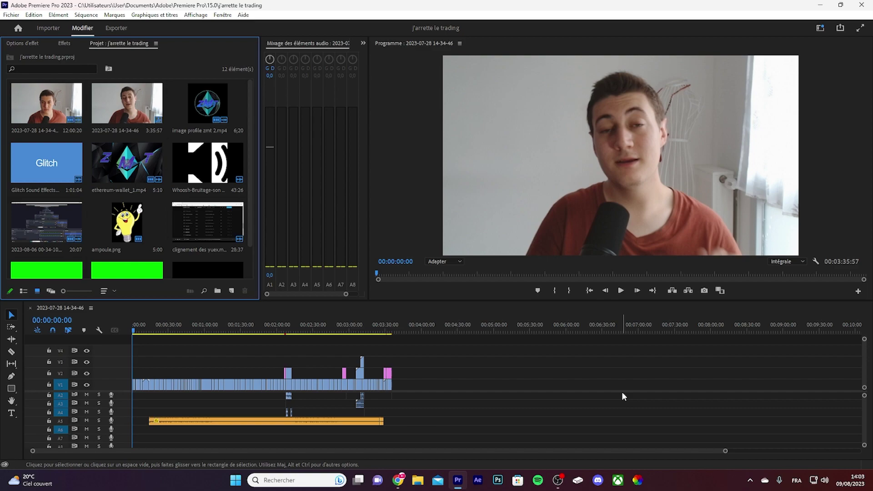
- Zoom the Premiere sequence timeline in so the clips spread wider across the tracks
click(726, 452)
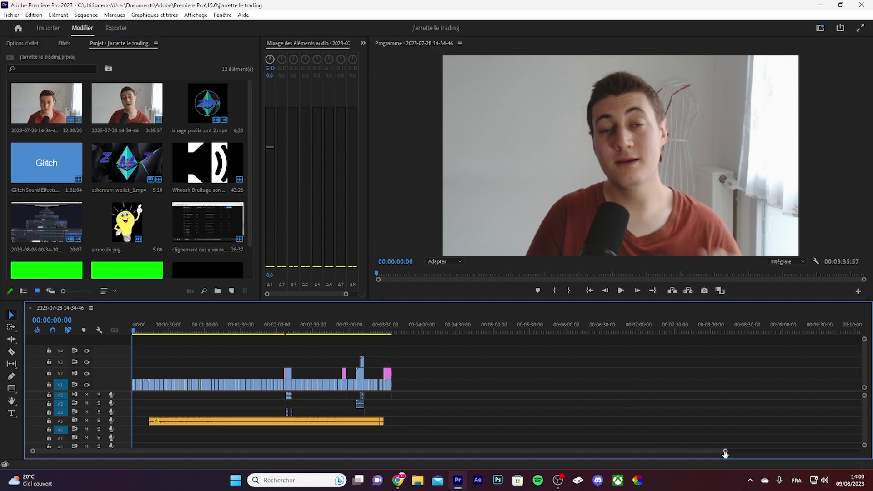
drag(726, 453, 559, 444)
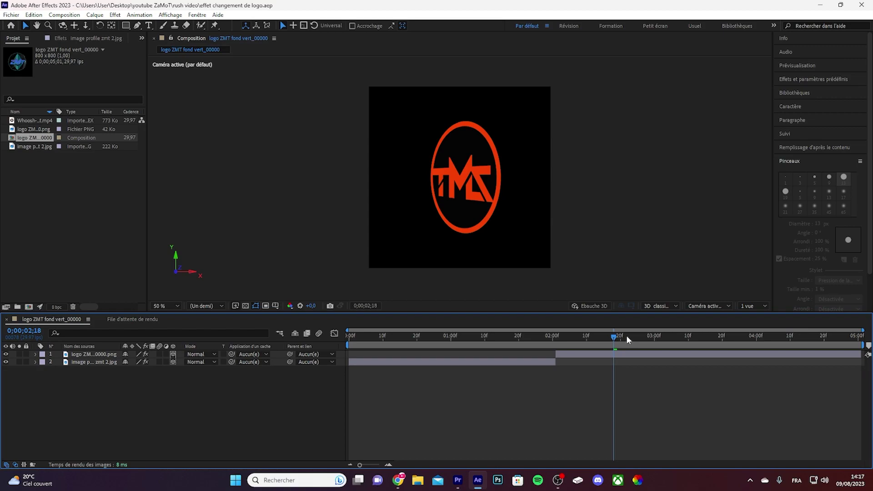
- Rewind the logo animation to 0;00;00;00, play and stop a preview, then open the Fichier menu
drag(614, 339, 337, 352)
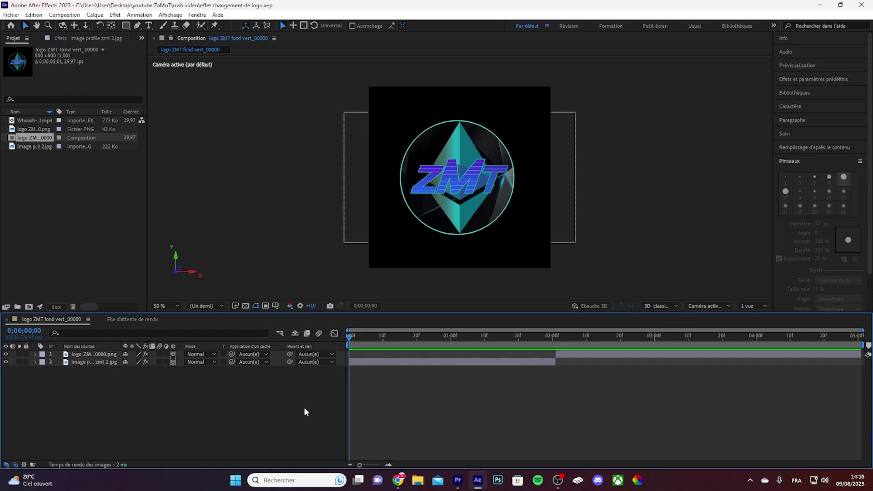
key(space)
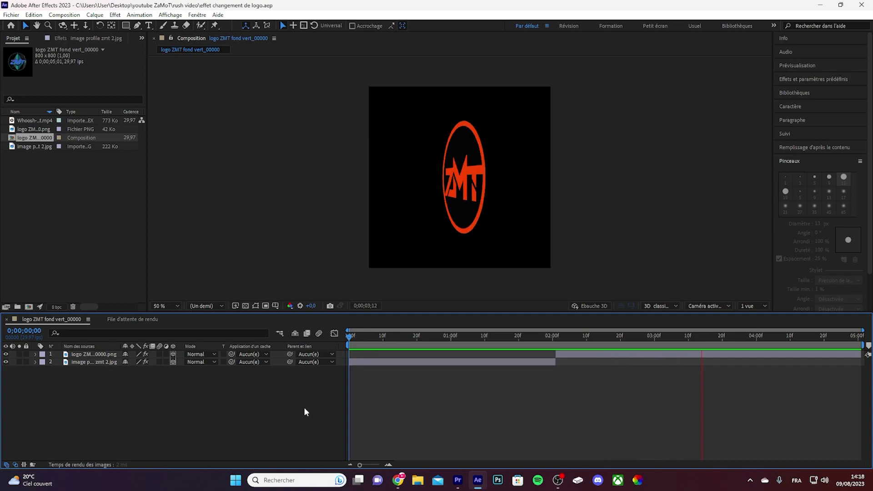
key(space)
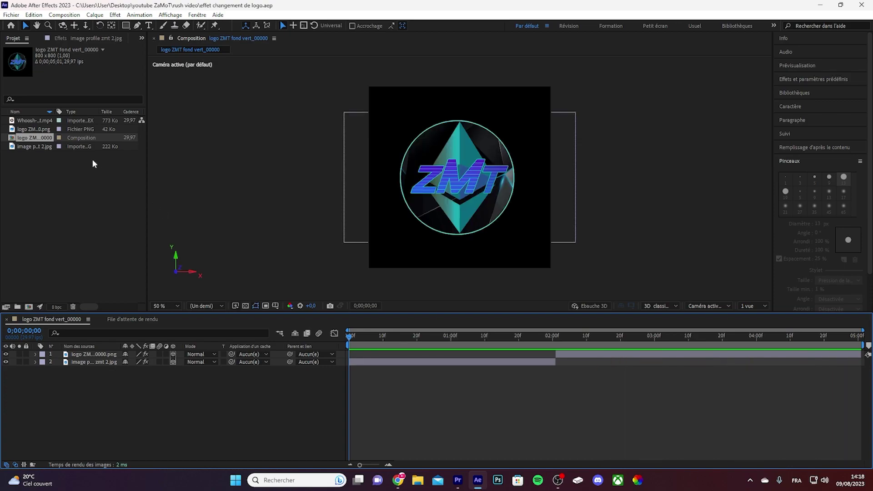
click(10, 15)
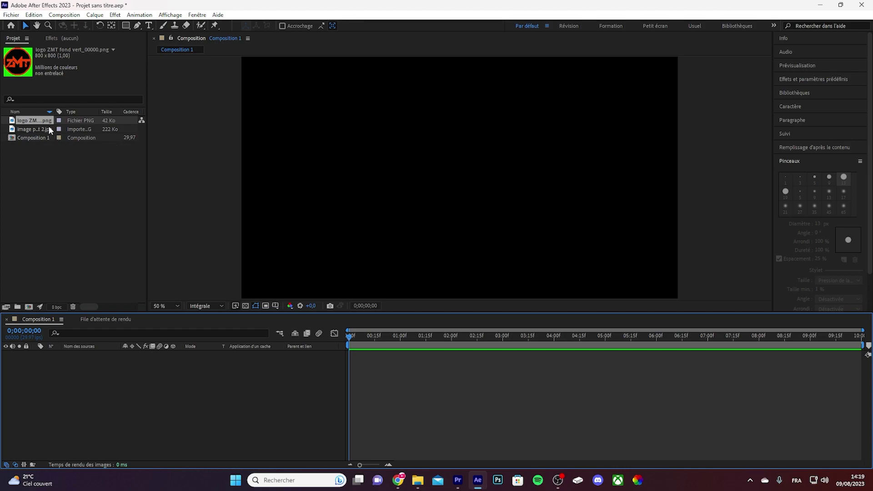
- Build a composition from the ZMT crystal image, add the logo PNG, and hide the crystal layer
drag(44, 132, 28, 307)
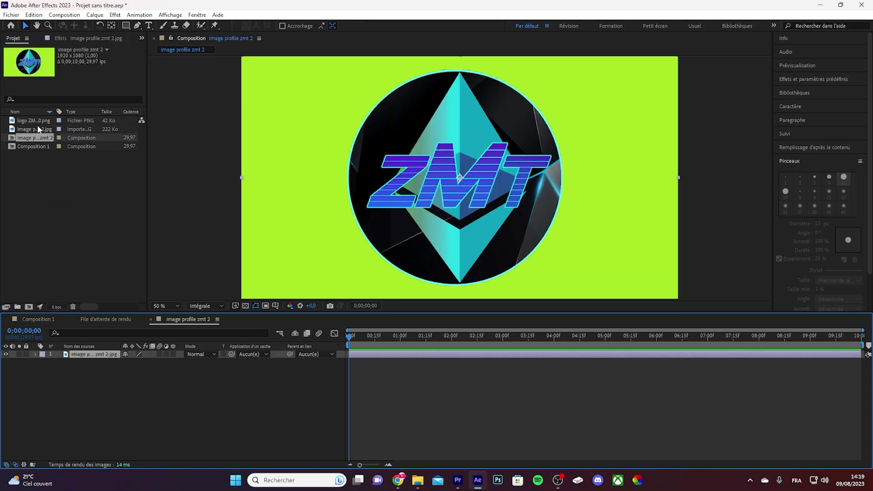
mouse_move(37, 121)
mouse_down()
mouse_move(58, 303)
mouse_move(91, 362)
mouse_up()
click(6, 354)
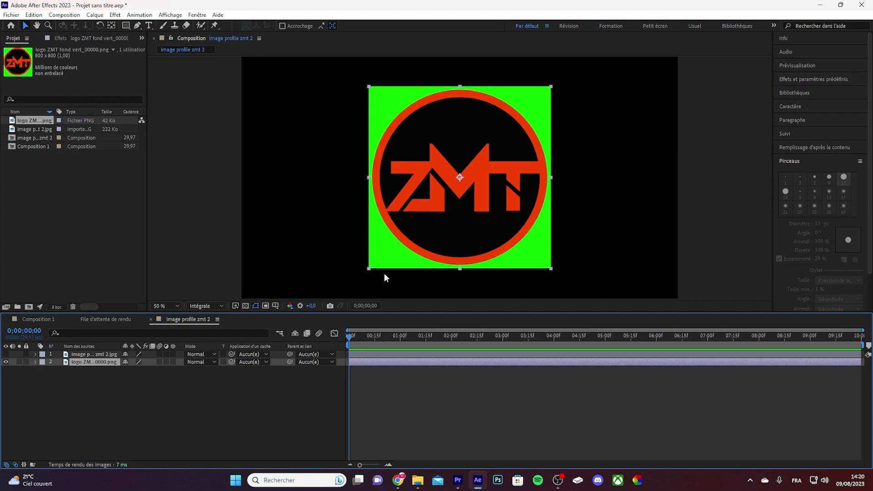
- Search the effects for 'key' and apply Keylight (1.2) to the red logo layer, with its Screen Colour eyedropper selected
click(796, 78)
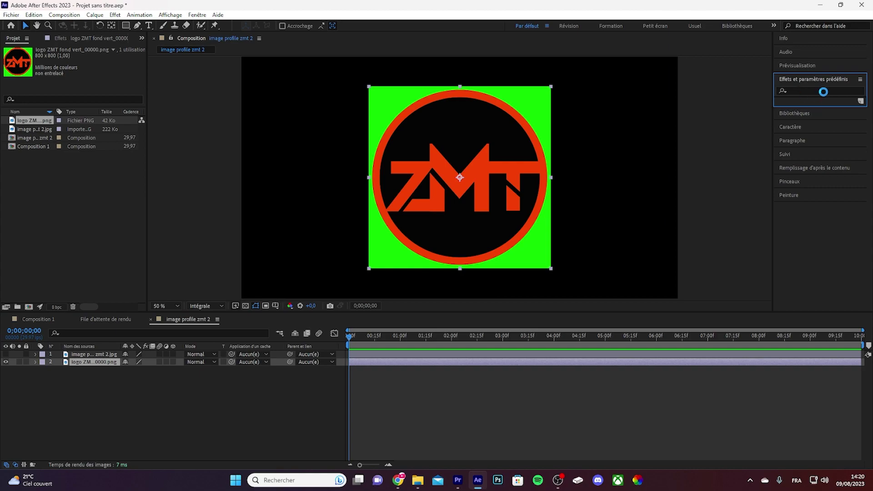
click(798, 92)
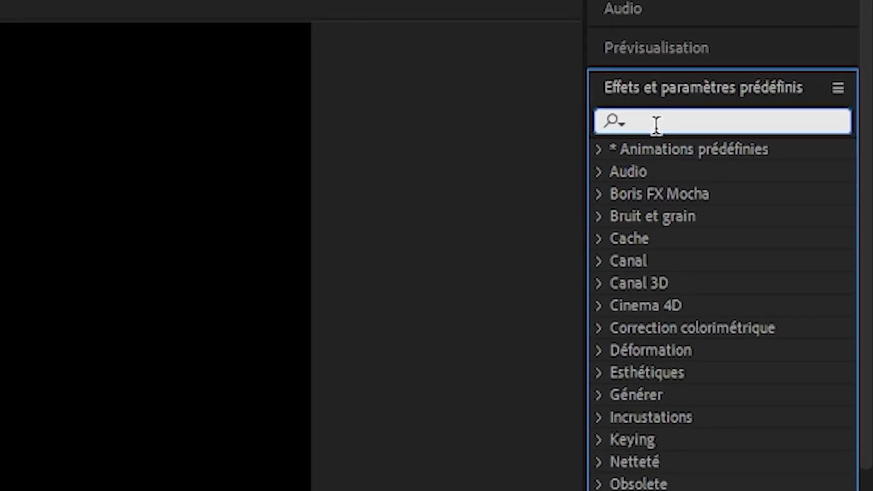
text(key)
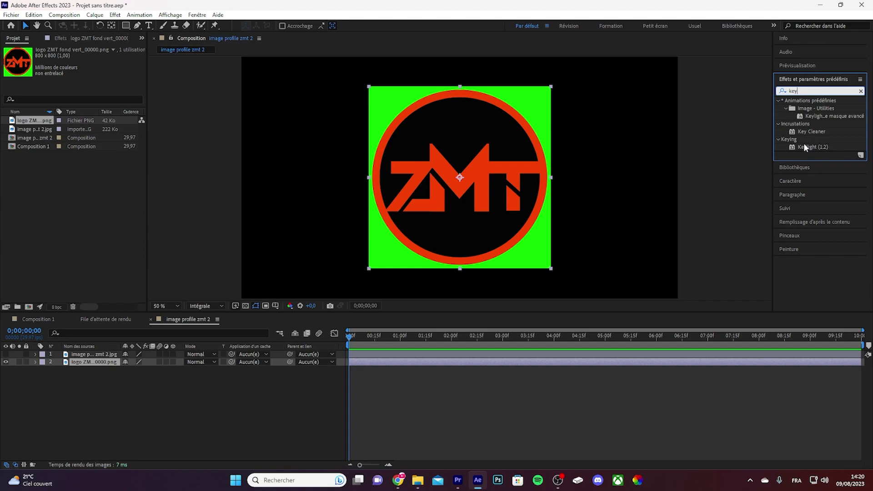
mouse_move(810, 146)
mouse_down()
mouse_move(372, 304)
mouse_move(366, 362)
mouse_up()
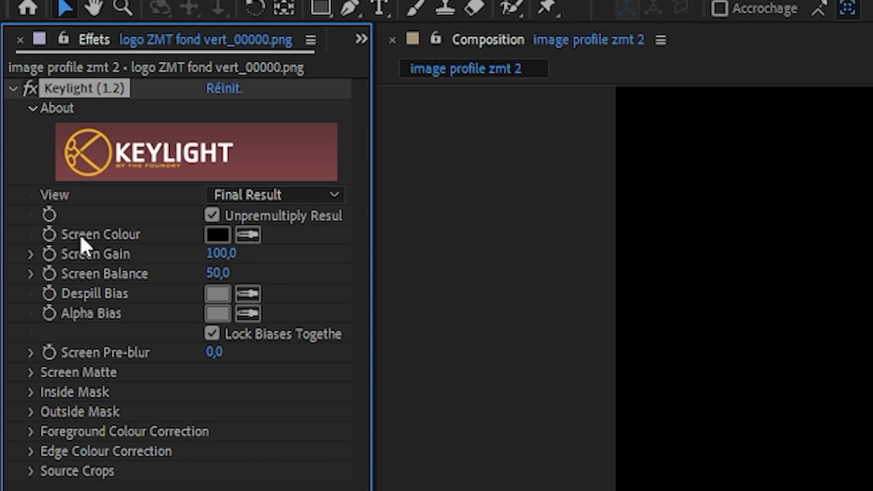
click(248, 235)
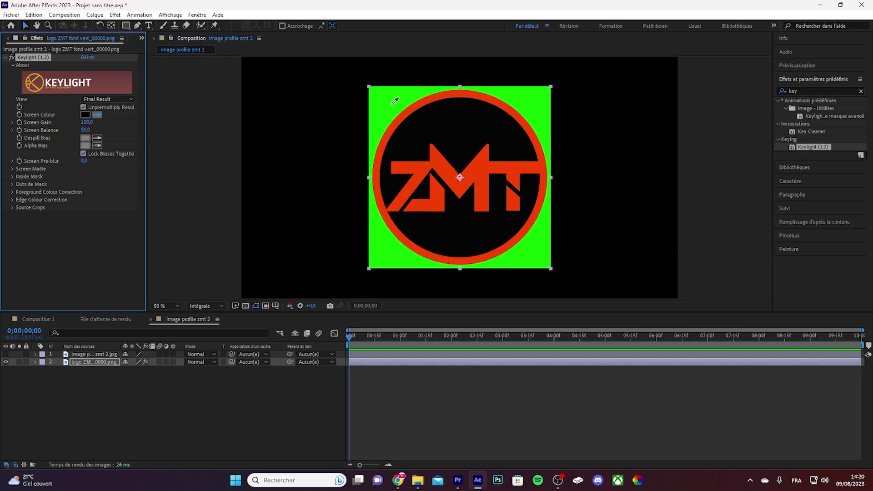
- Key out the logo's green background and scrub to 0;00;01;13. Hide the logo layer and show the crystal image
click(392, 104)
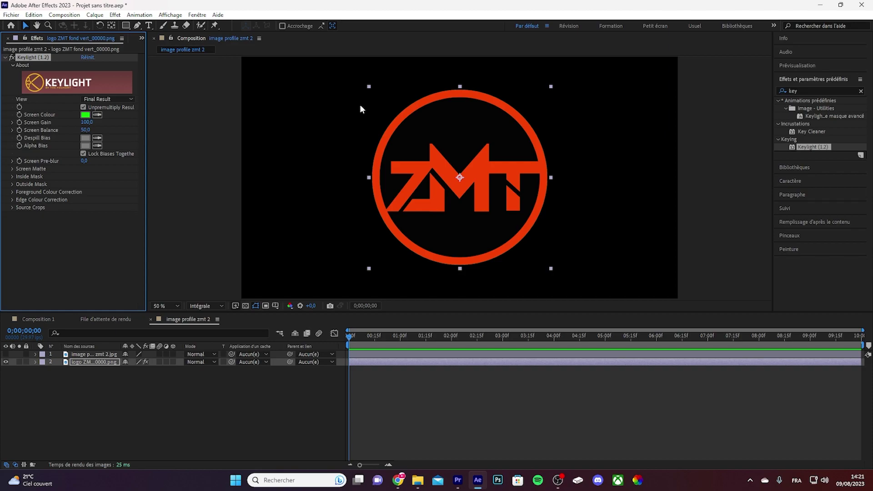
mouse_move(350, 335)
mouse_down()
mouse_move(422, 336)
mouse_move(410, 347)
mouse_move(369, 336)
mouse_up()
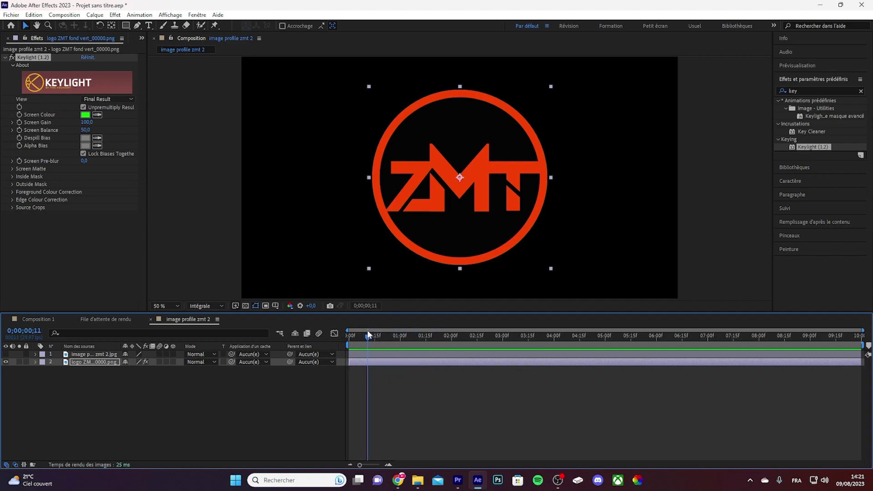
drag(369, 336, 422, 336)
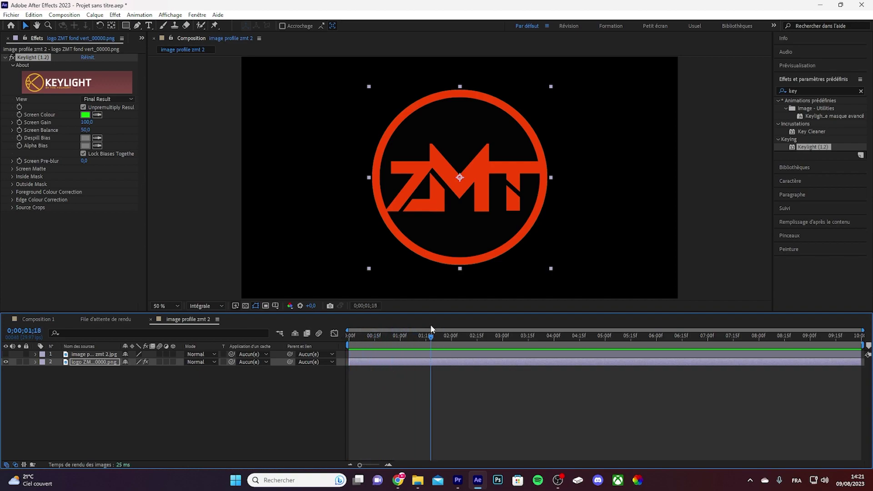
click(6, 362)
click(5, 354)
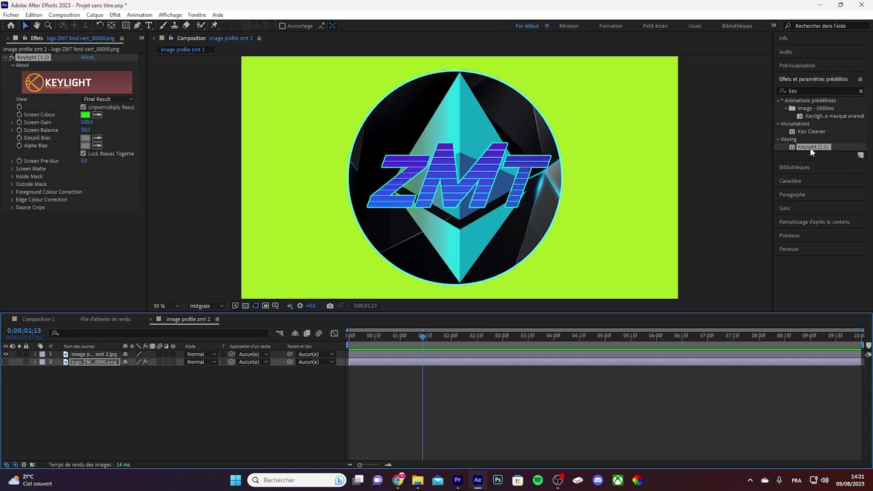
- Try Keylight (1.2) on the crystal image layer, sample its green, then delete the effect
mouse_move(809, 147)
mouse_down()
mouse_move(113, 364)
mouse_move(90, 354)
mouse_up()
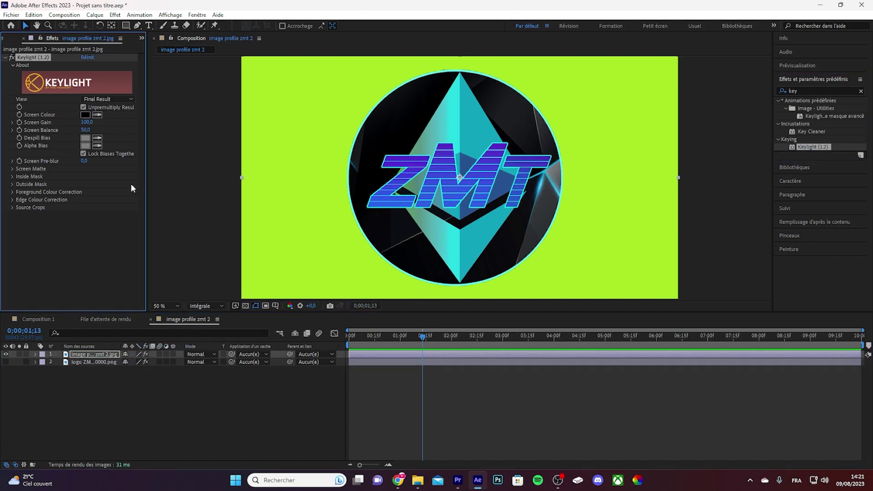
click(97, 115)
click(326, 108)
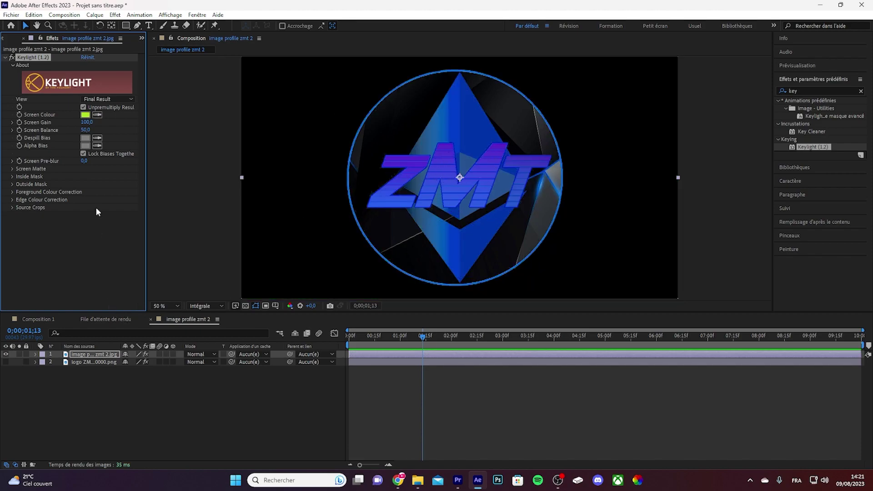
key(Delete)
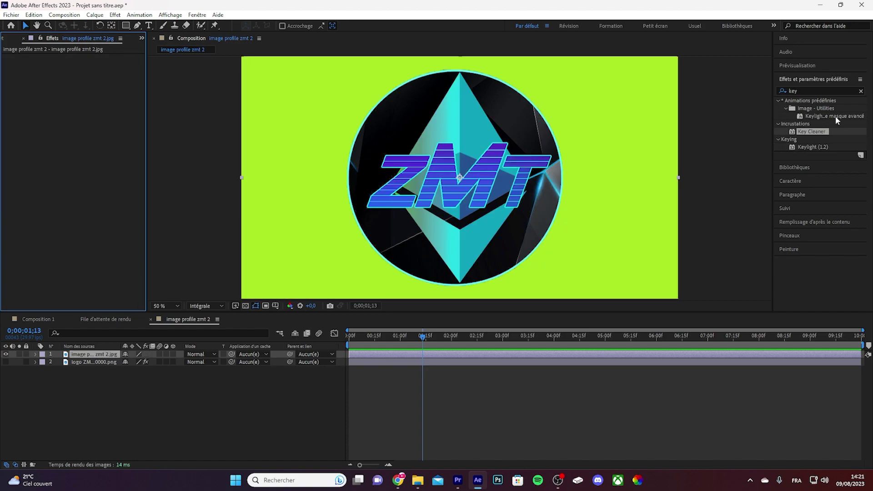
- Apply the advanced Keylight preset to the crystal image and set its Screen Colour to the green backdrop
drag(836, 116, 99, 354)
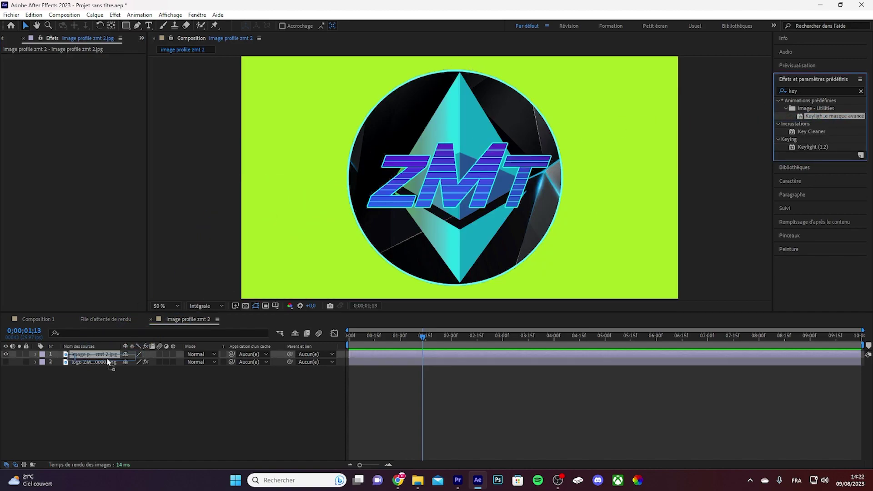
click(96, 115)
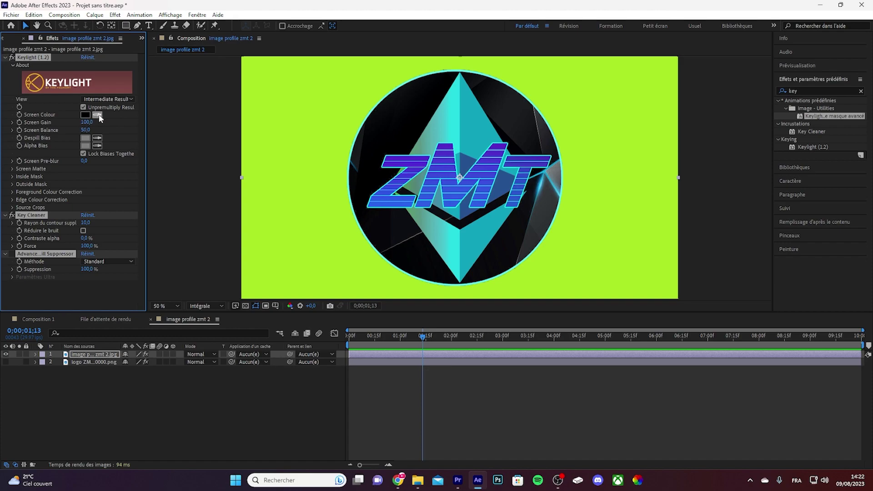
click(330, 120)
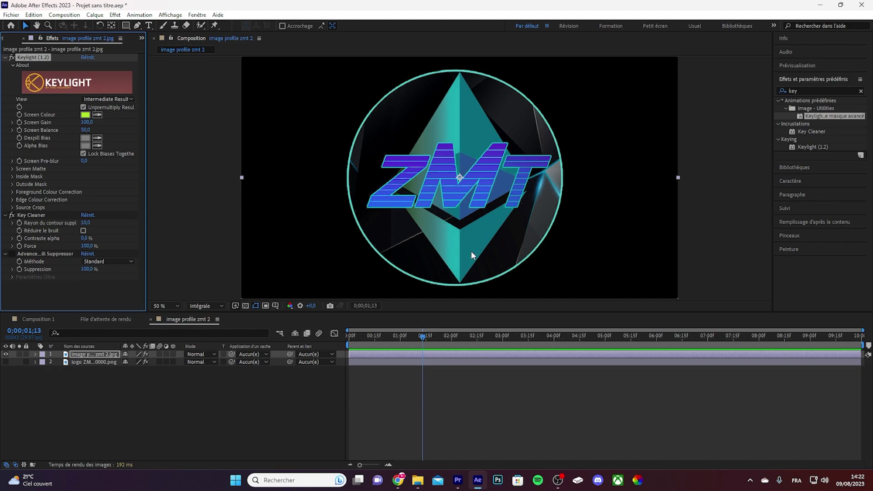
- Check the logo and image layers' visibility, shift the logo layer later, and scrub the transition
click(6, 362)
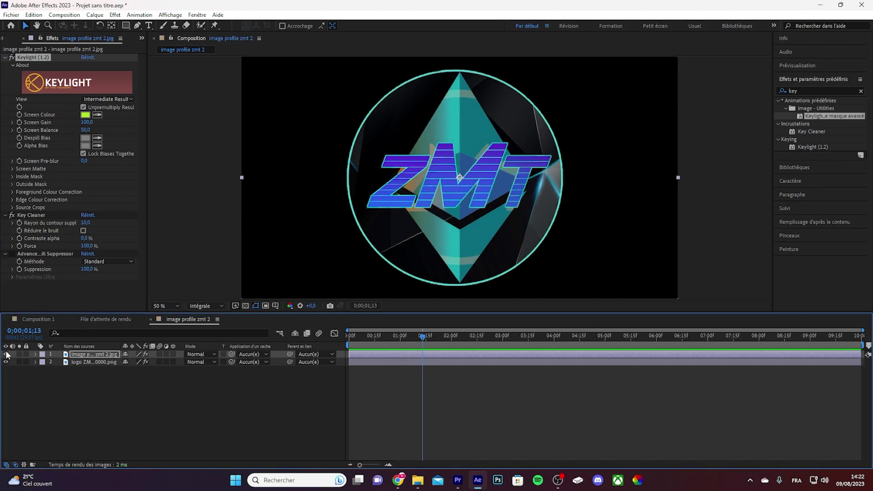
click(6, 354)
click(6, 354)
drag(355, 363, 548, 377)
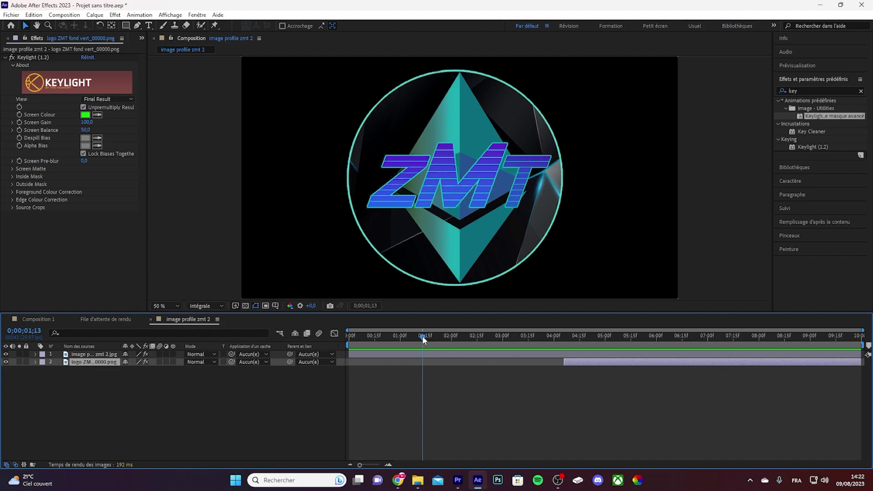
mouse_move(422, 337)
mouse_down()
mouse_move(400, 339)
mouse_move(555, 337)
mouse_up()
- Shorten the work area to about 5 seconds and trim the composition to it
mouse_move(863, 344)
mouse_down()
mouse_move(492, 345)
mouse_move(477, 330)
mouse_up()
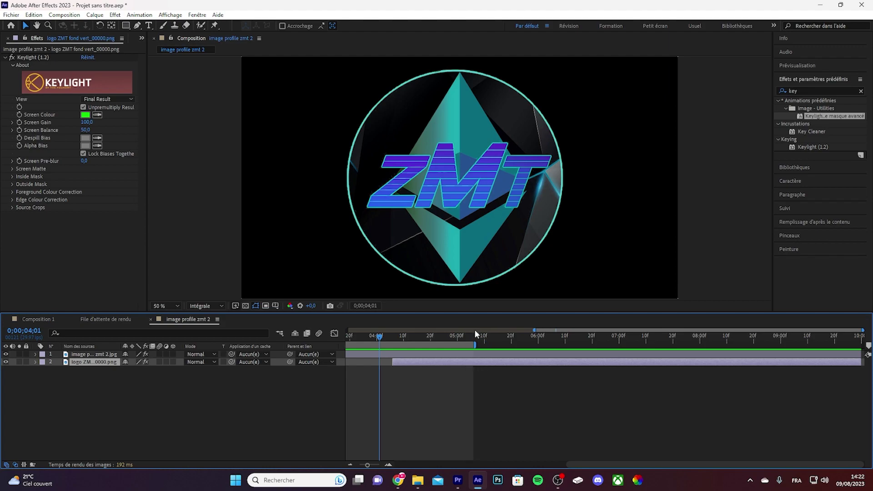
right_click(455, 345)
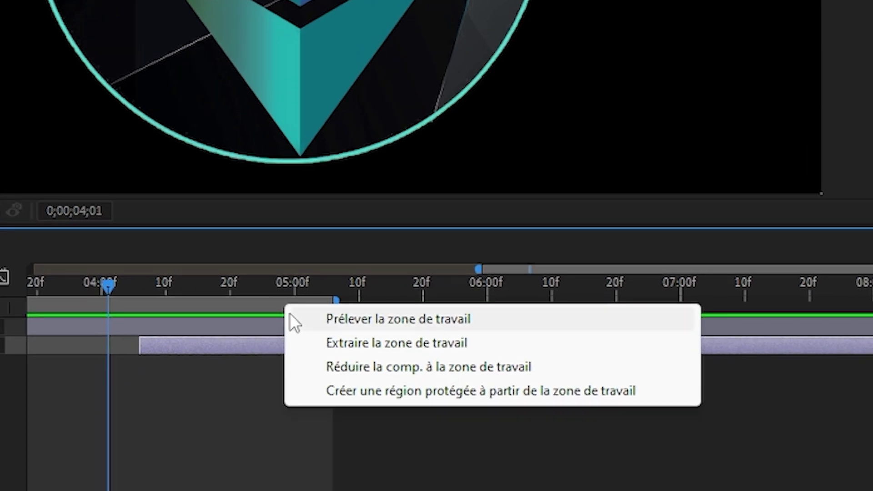
click(397, 372)
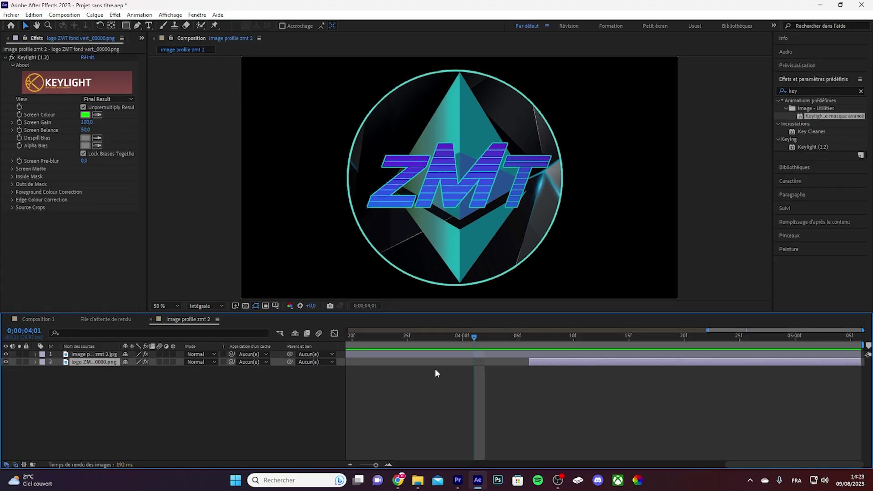
key(;)
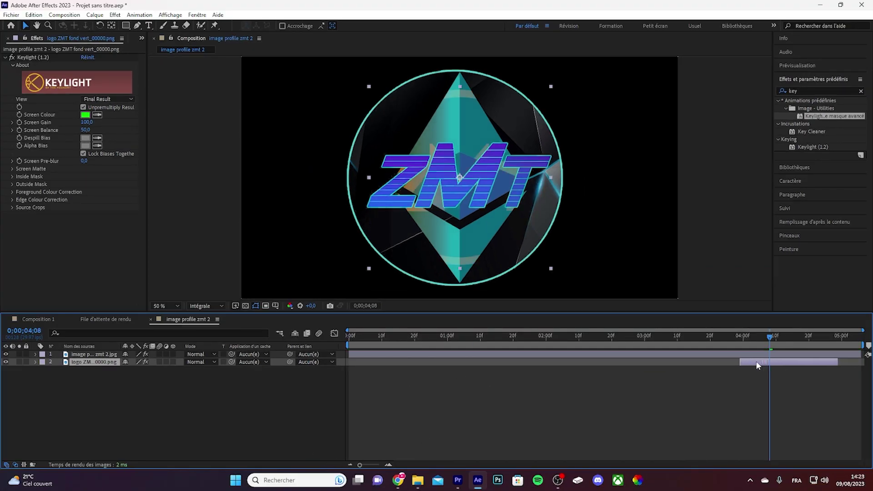
- Slide the logo layer earlier, then end the teal image layer where the logo starts and preview the cut
drag(778, 362, 537, 363)
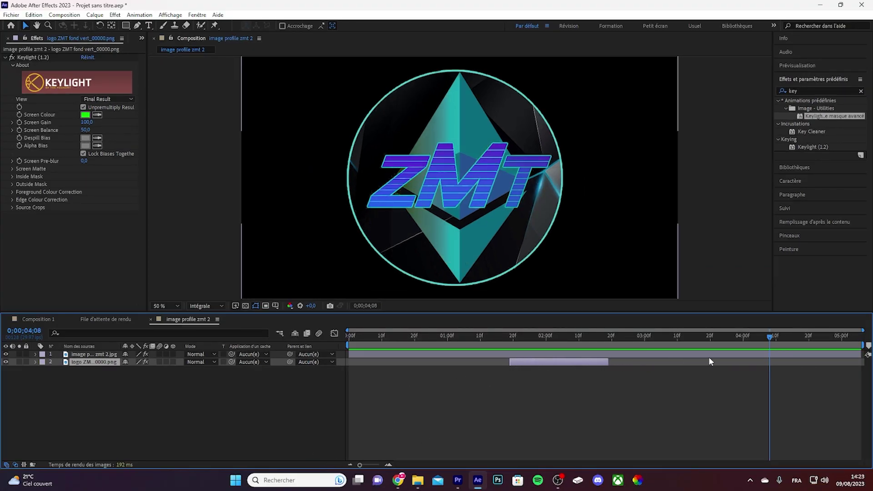
click(850, 355)
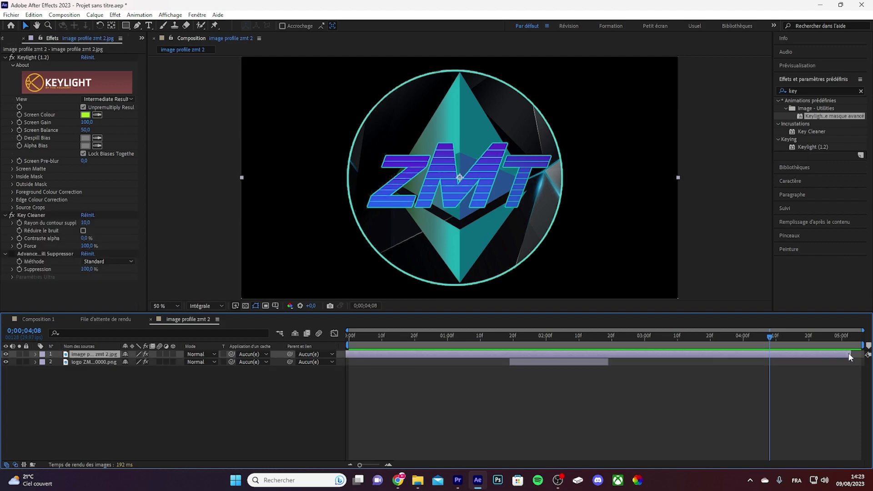
drag(861, 356, 511, 357)
mouse_move(401, 336)
mouse_down()
mouse_move(520, 338)
mouse_move(476, 314)
mouse_move(478, 327)
mouse_move(526, 329)
mouse_move(480, 321)
mouse_up()
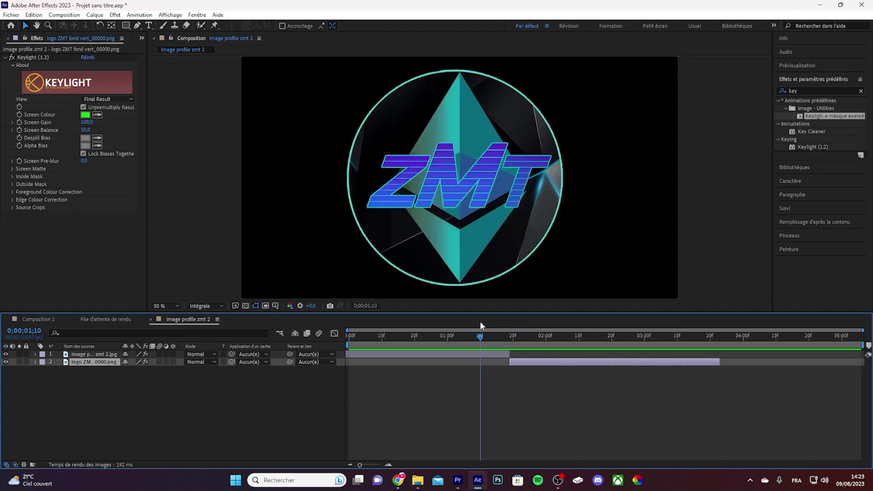
- Scale the teal background image layer down to 72%
click(462, 354)
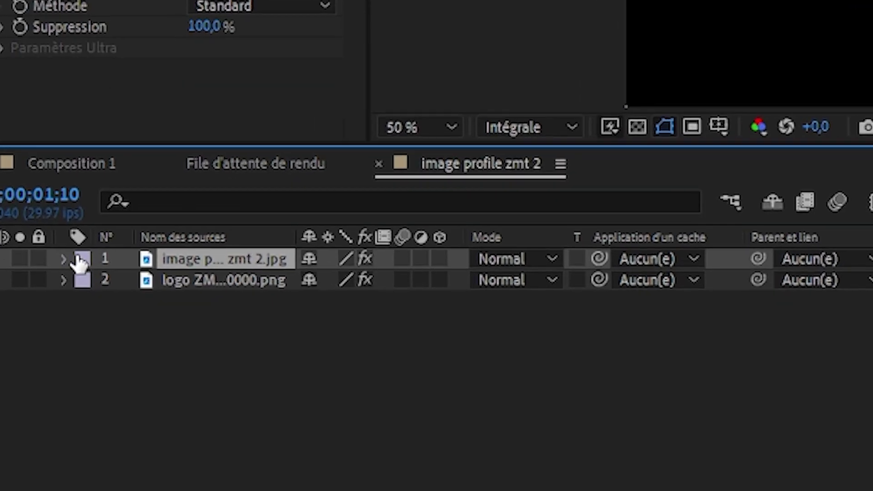
click(35, 354)
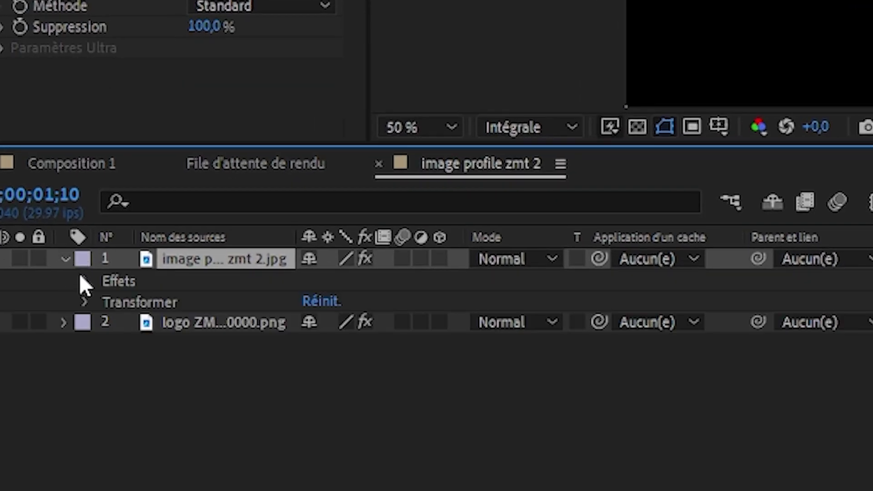
click(84, 303)
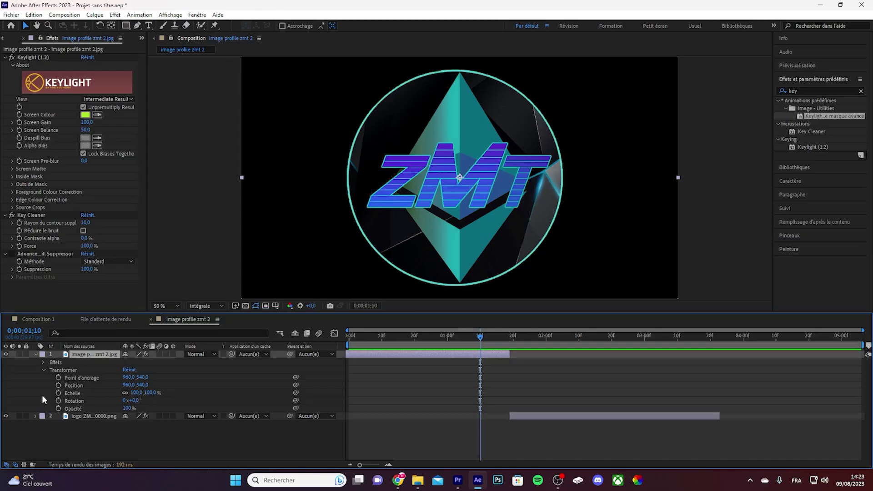
drag(137, 392, 121, 393)
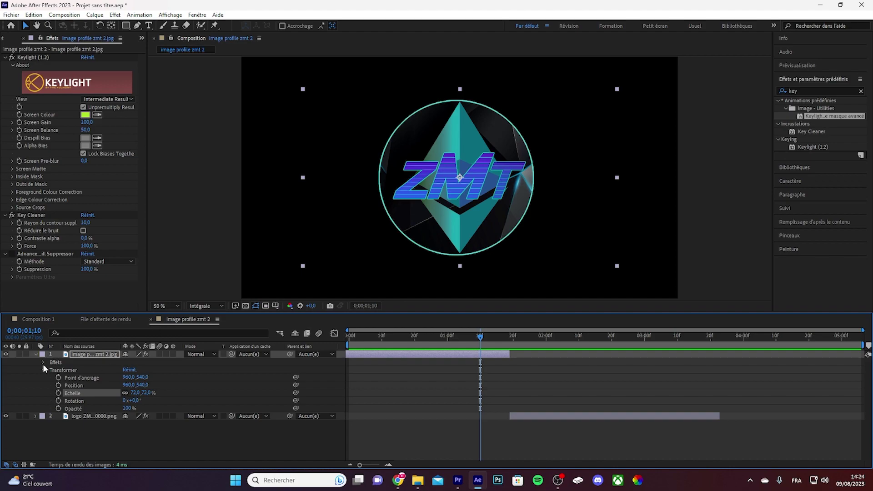
click(36, 355)
- Scale the red ZMT logo layer down to 82% and check the image-to-logo switch
drag(492, 336, 526, 341)
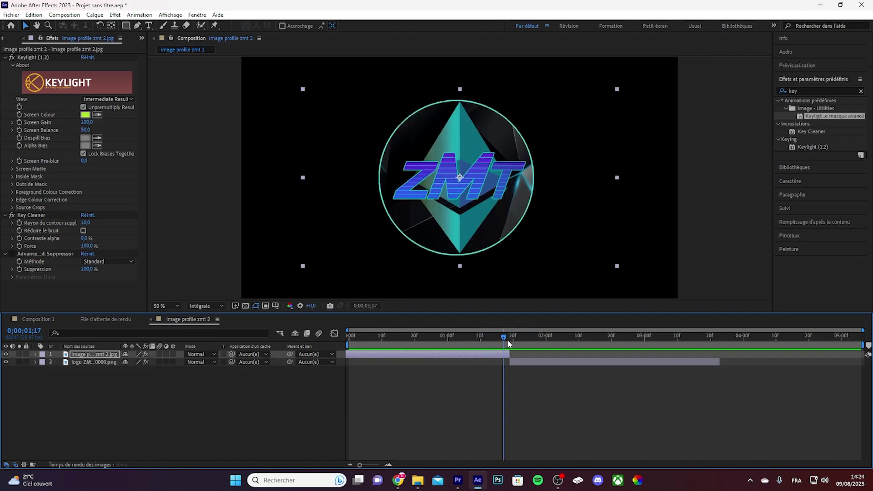
click(36, 362)
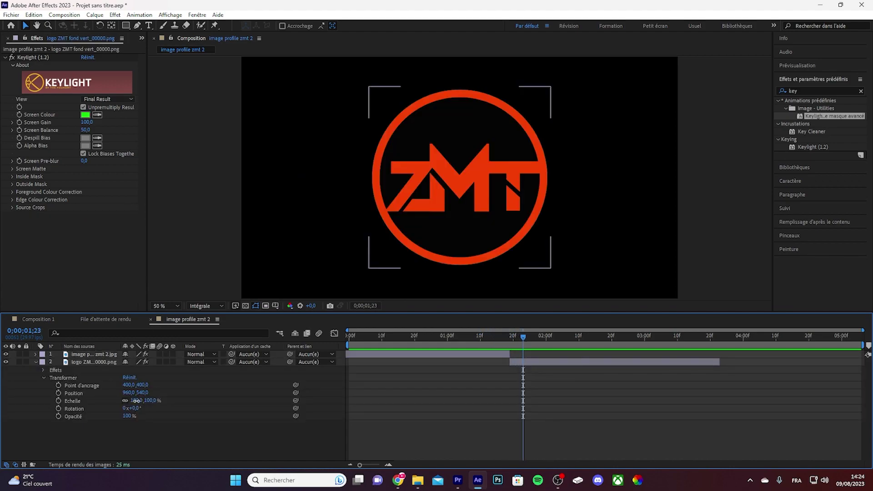
drag(135, 401, 123, 401)
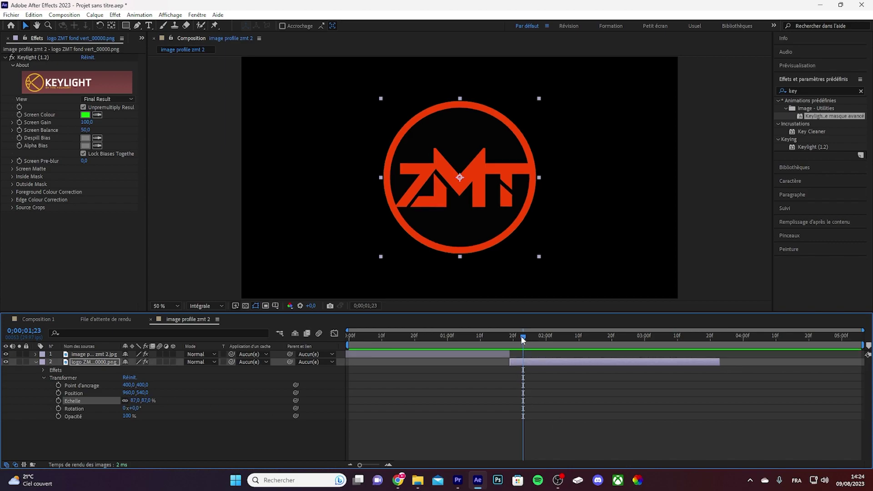
mouse_move(520, 336)
mouse_down()
mouse_move(495, 336)
mouse_move(511, 336)
mouse_up()
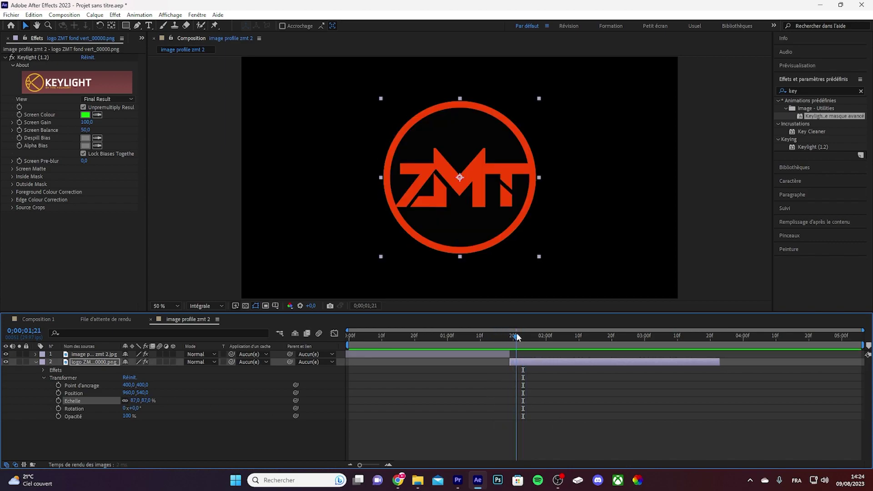
drag(114, 400, 109, 400)
drag(365, 306, 322, 304)
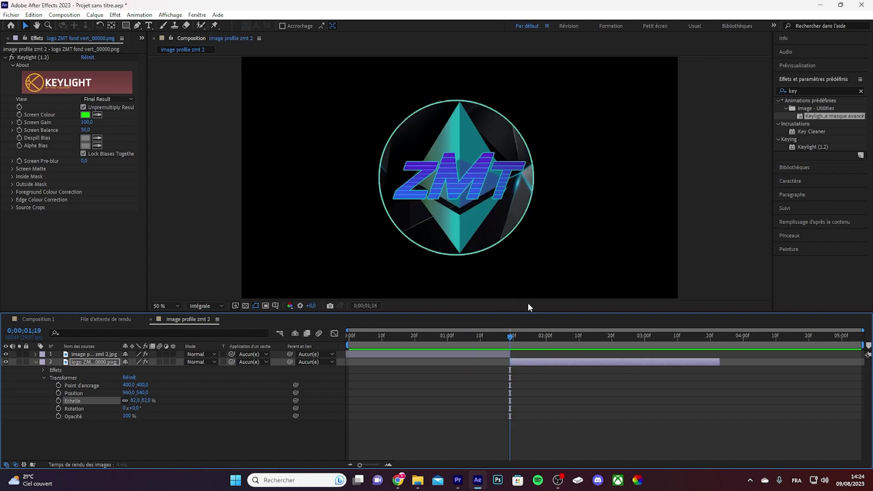
click(365, 336)
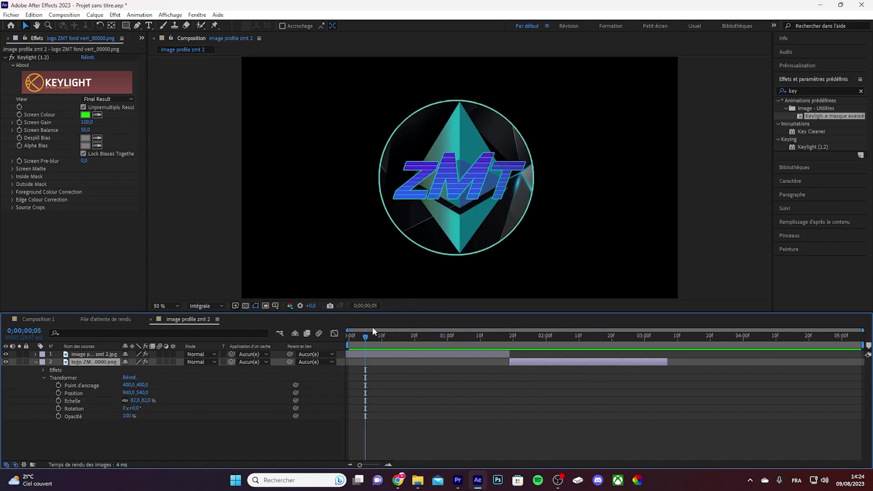
click(36, 362)
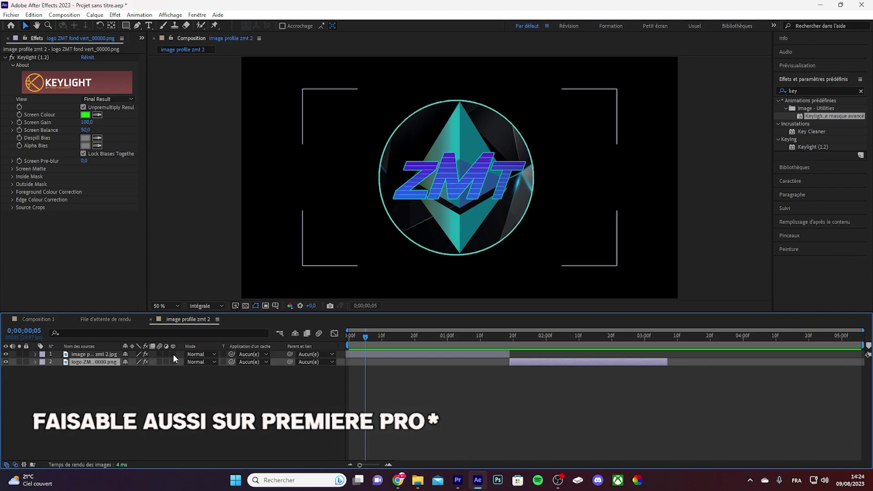
- Make the crystal image a 3D layer and try out rotations on its X and Z axes
click(173, 354)
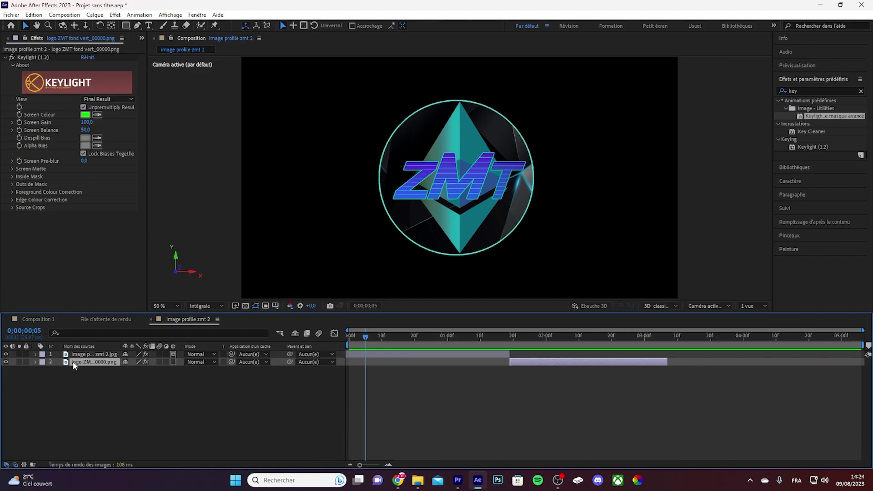
click(36, 355)
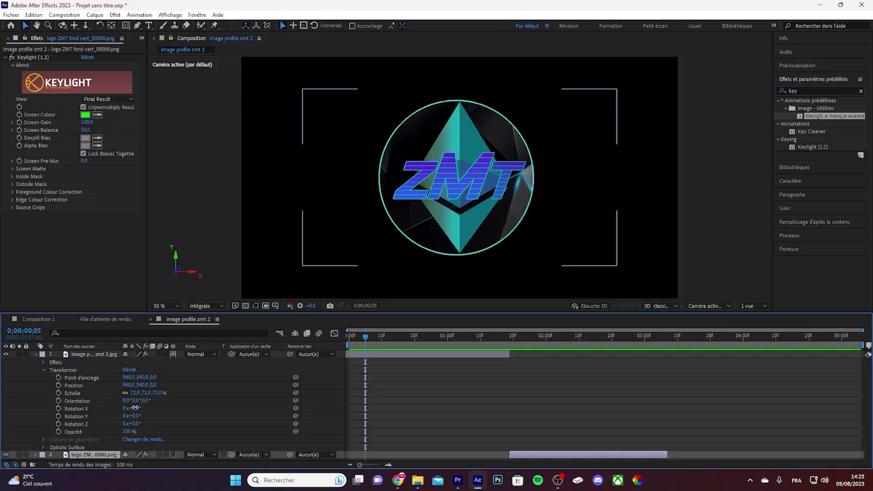
drag(133, 408, 47, 417)
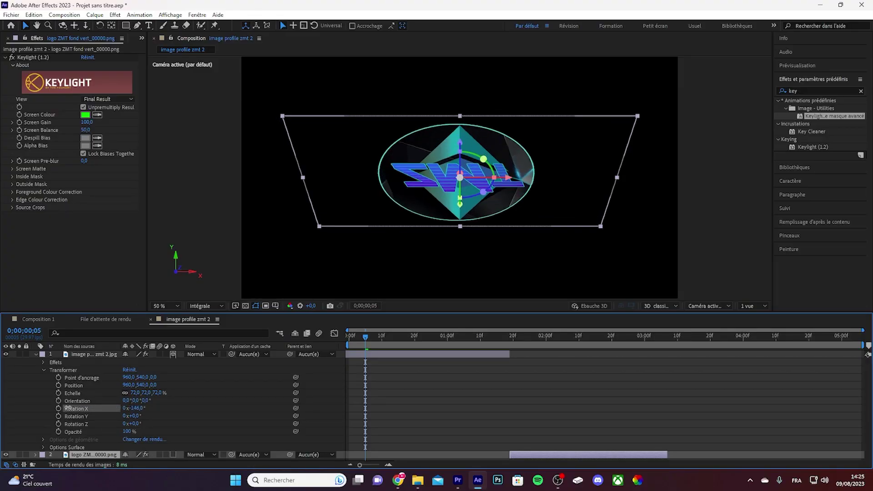
key(ctrl+z)
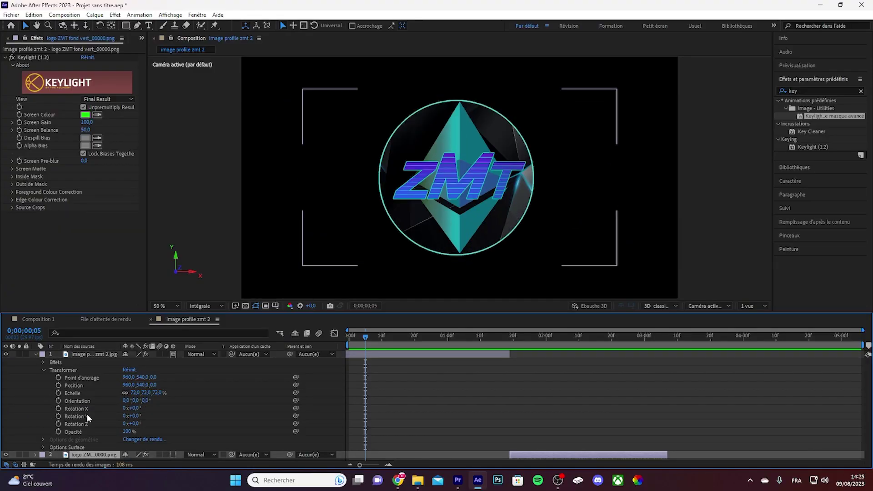
mouse_move(134, 417)
mouse_down()
mouse_move(339, 417)
mouse_move(96, 416)
mouse_move(338, 416)
mouse_up()
- Undo the test rotations and set a 0° Rotation Y keyframe at frame 0 on the image layer
key(Home)
click(158, 362)
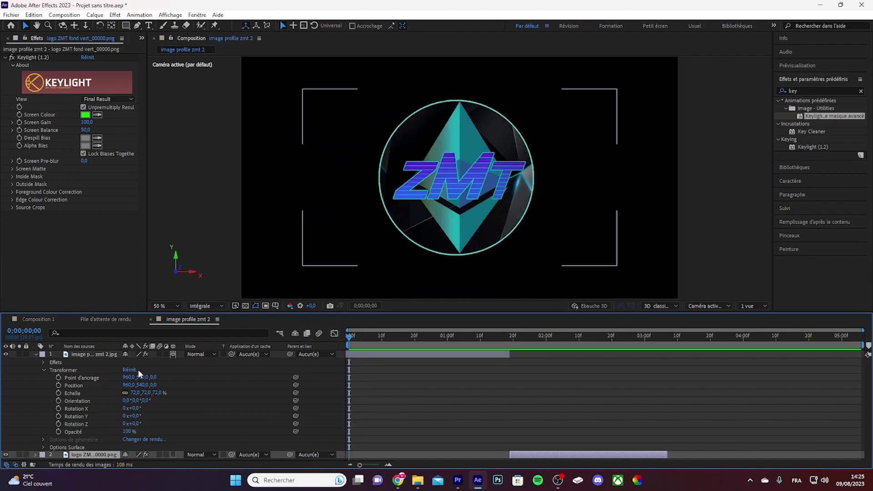
drag(136, 417, 203, 404)
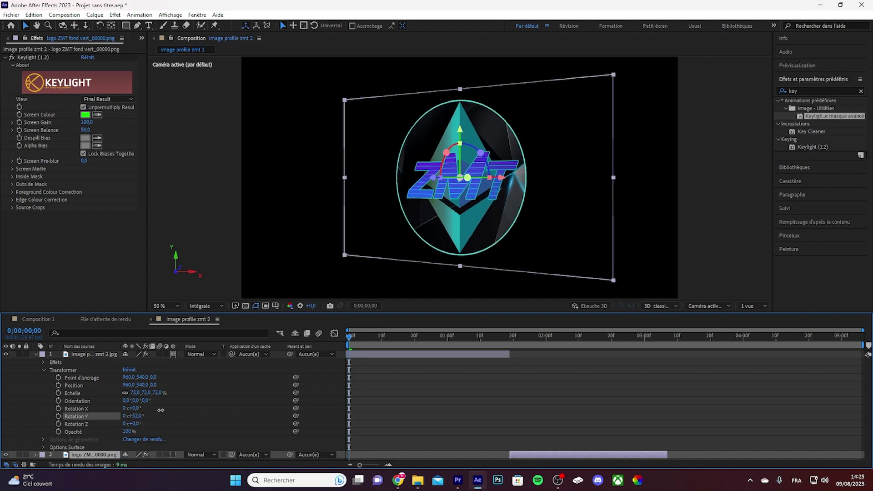
click(361, 355)
mouse_move(349, 336)
mouse_down()
mouse_move(486, 337)
mouse_move(339, 335)
mouse_up()
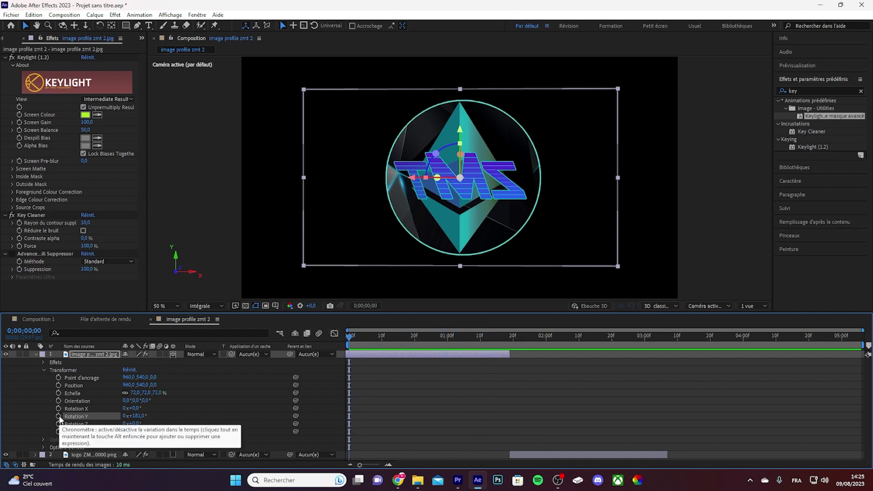
key(ctrl+z)
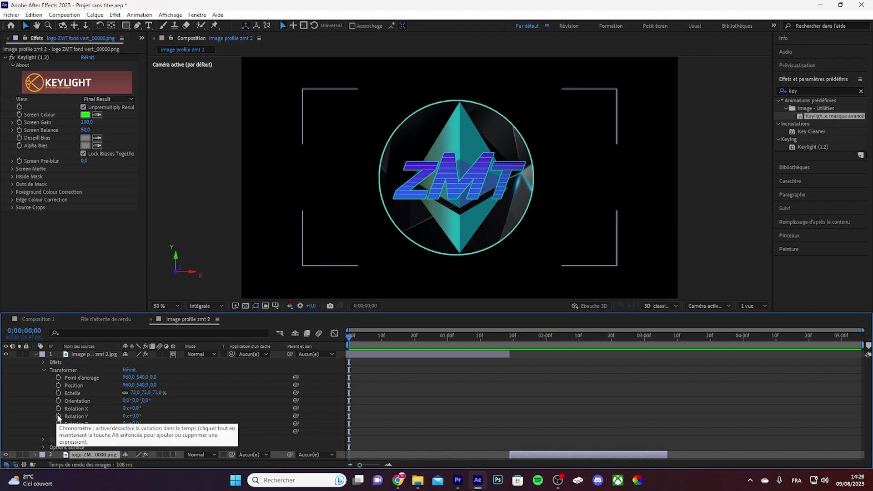
click(343, 327)
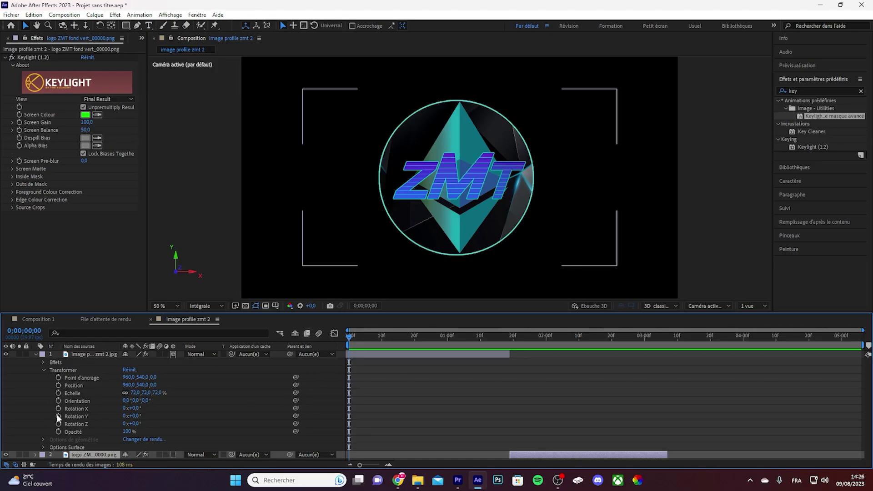
click(58, 416)
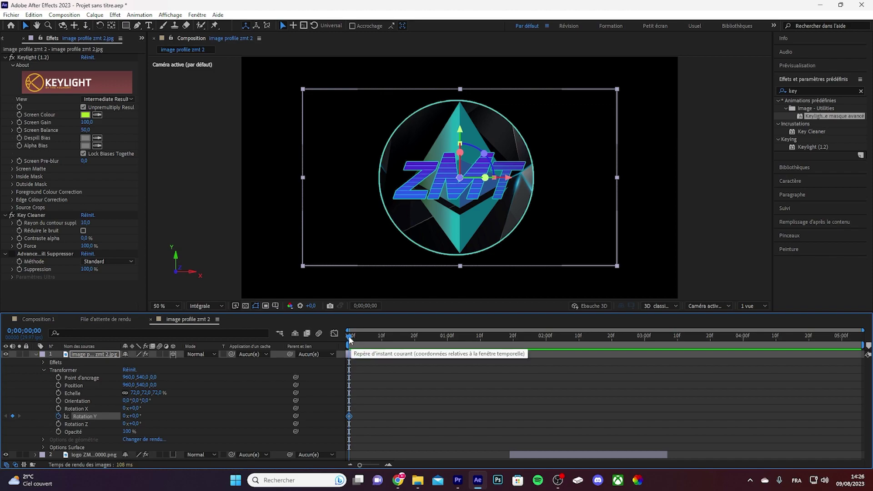
- Key Rotation Y at frames 9, 13, 18 and 22 (164°, one turn, two turns, more) and preview
drag(354, 337, 379, 338)
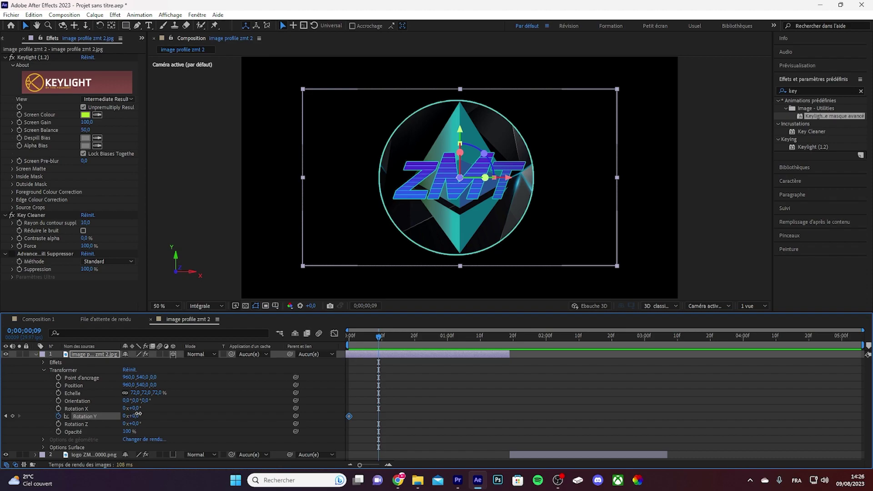
drag(138, 416, 217, 414)
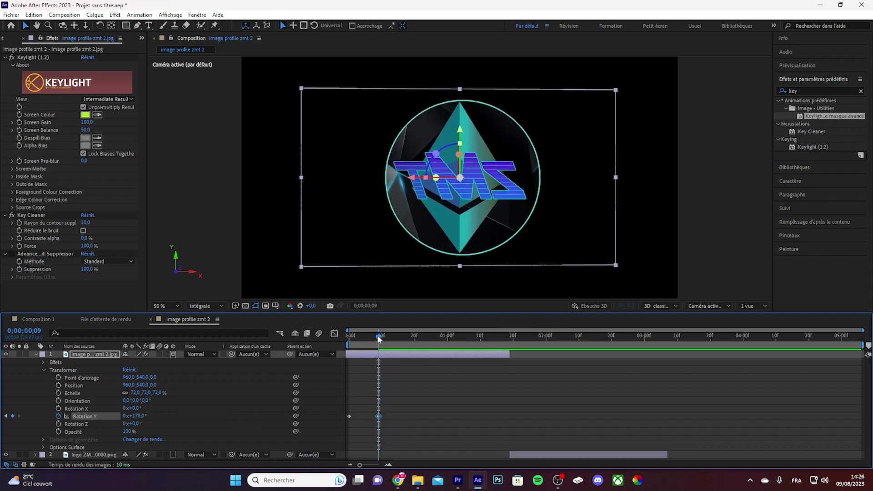
drag(379, 338, 391, 337)
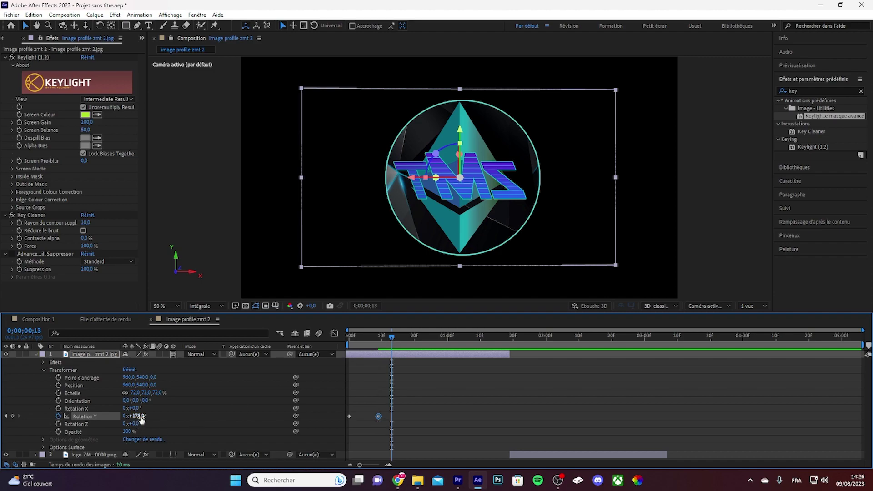
drag(139, 416, 216, 409)
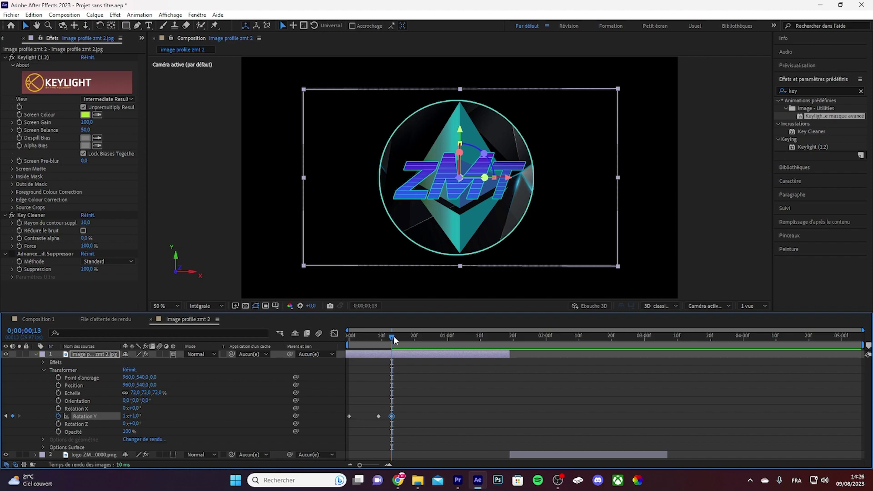
drag(394, 337, 407, 340)
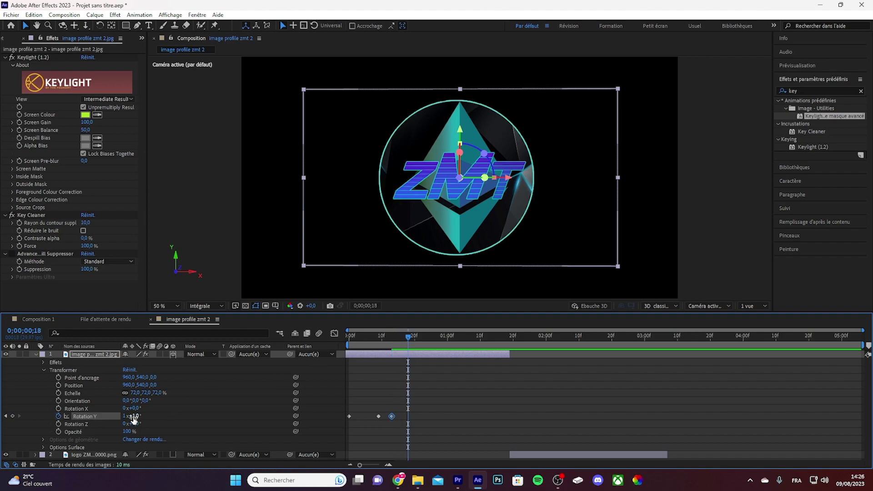
drag(134, 420, 284, 406)
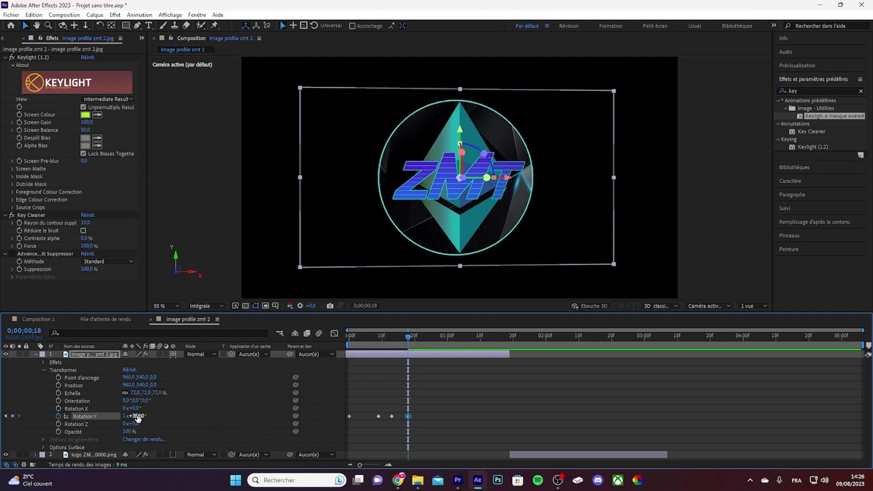
mouse_move(408, 337)
mouse_down()
mouse_move(432, 339)
mouse_move(421, 338)
mouse_up()
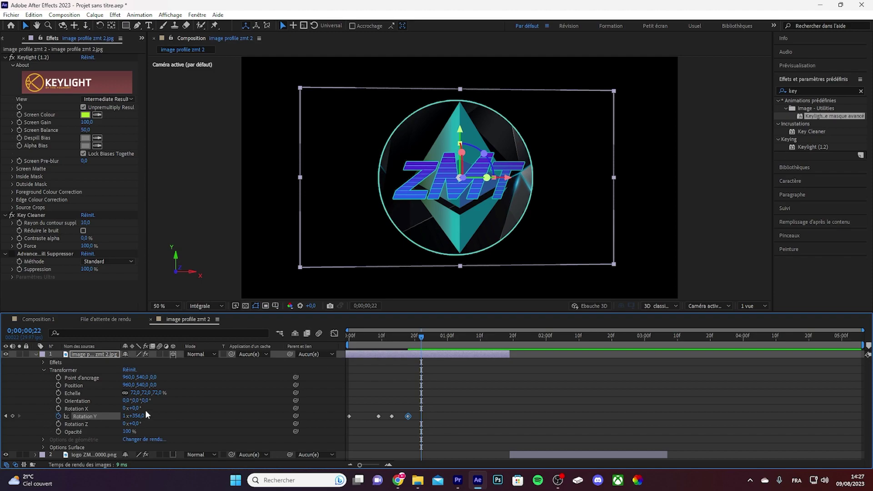
mouse_move(134, 417)
mouse_down()
mouse_move(173, 415)
mouse_move(445, 340)
mouse_move(507, 339)
mouse_up()
key(space)
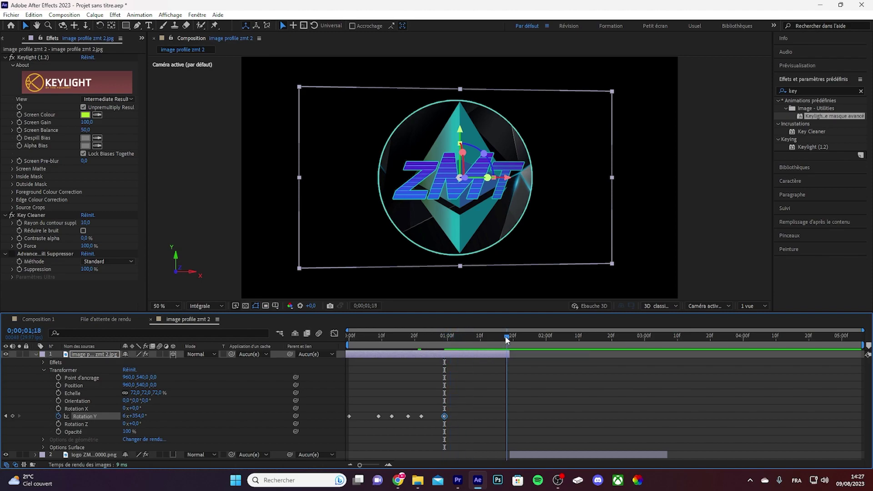
- Raise the final Rotation Y keyframe at 0;00;01;18 to about 23 turns and preview from the start
drag(135, 416, 871, 368)
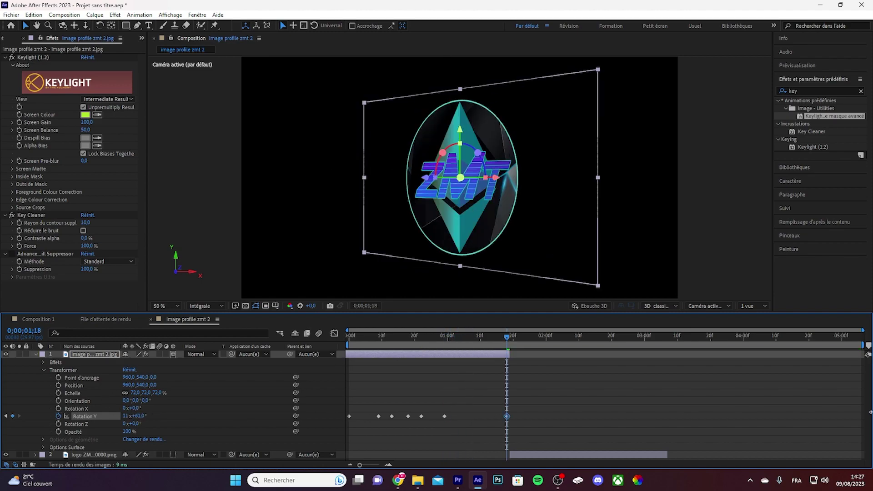
drag(136, 416, 258, 432)
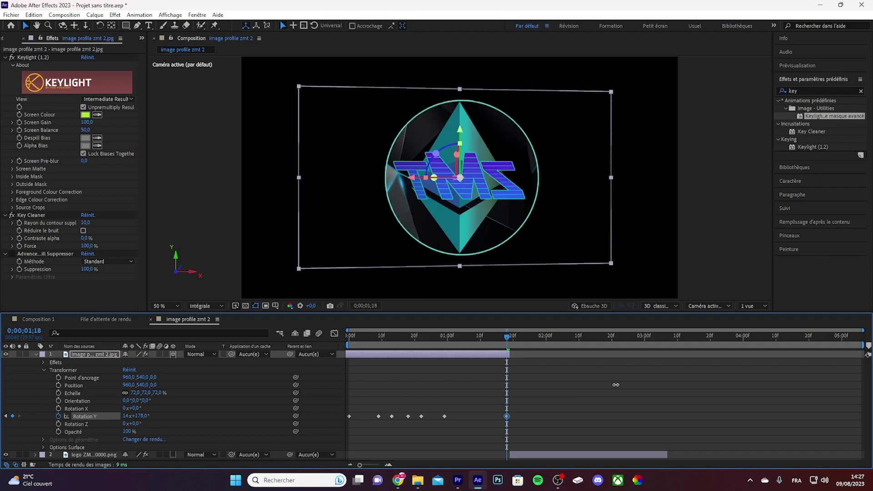
drag(136, 416, 304, 422)
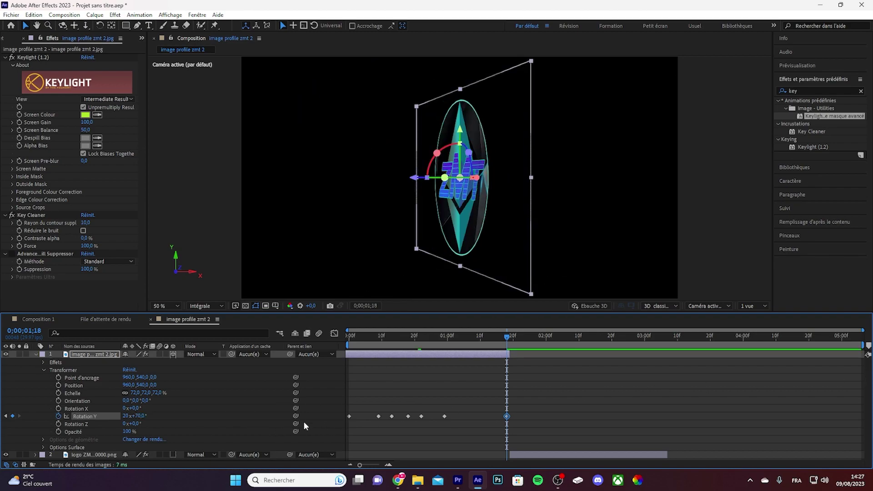
click(170, 415)
drag(138, 416, 185, 407)
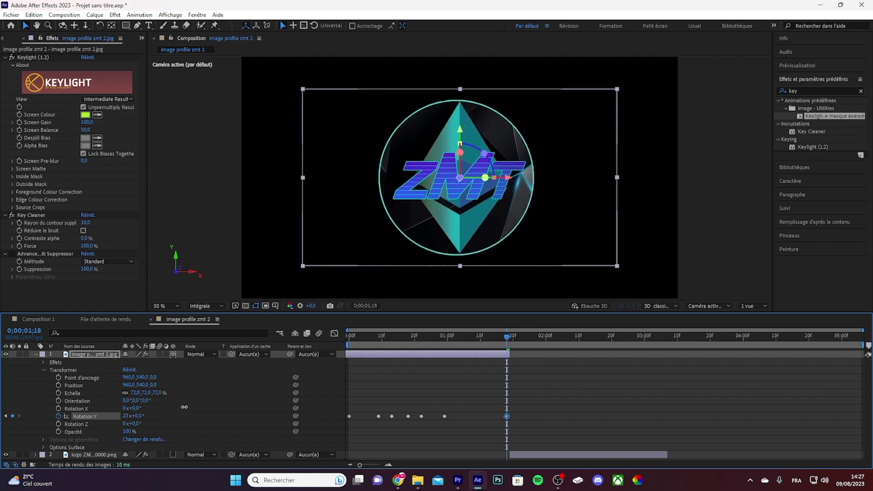
key(space)
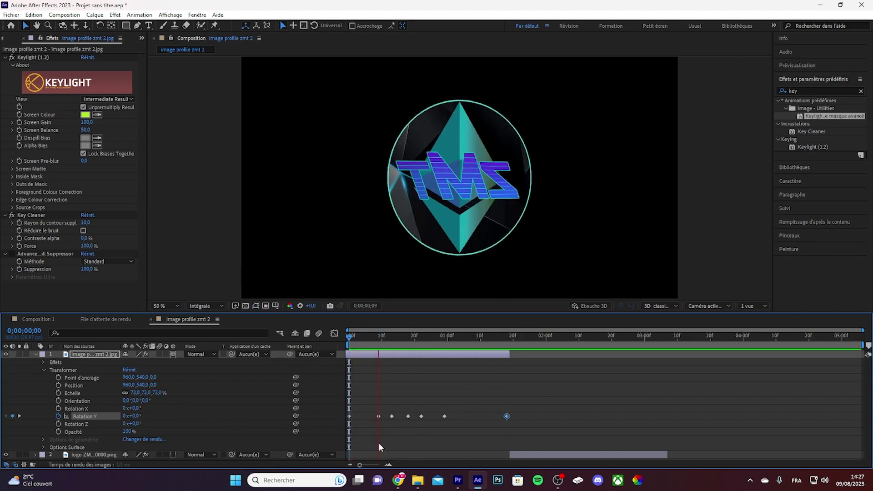
- Preview the spin, scrub to 0;00;01;11 and where the red logo appears, then select the red logo layer
key(space)
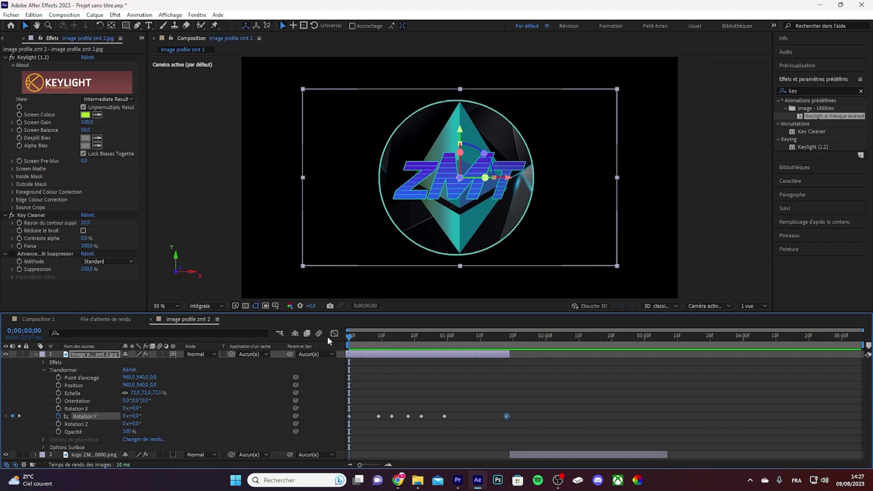
key(space)
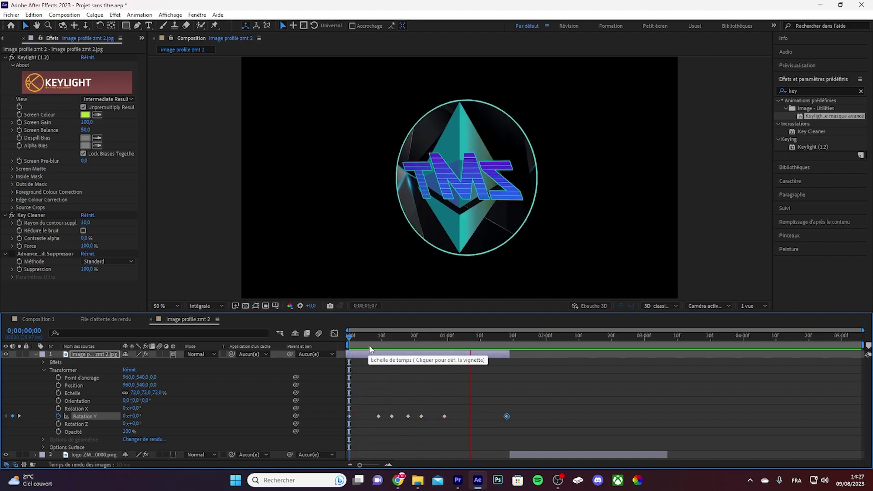
key(space)
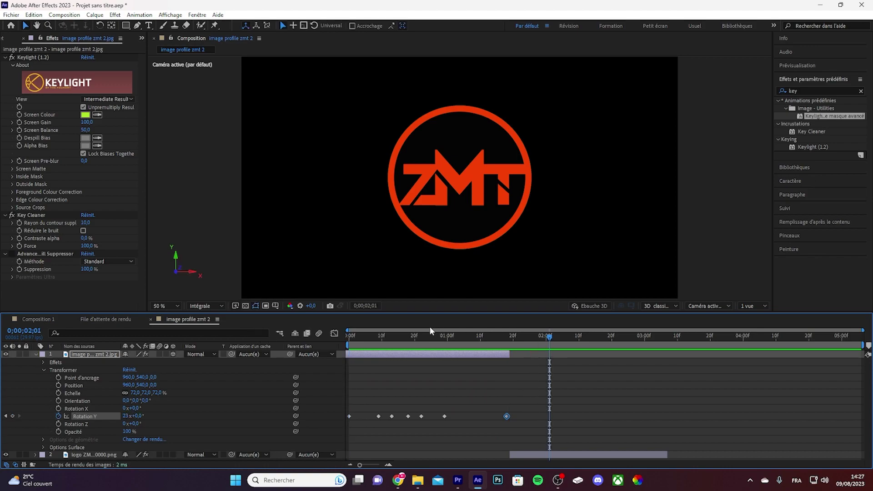
drag(397, 337, 482, 335)
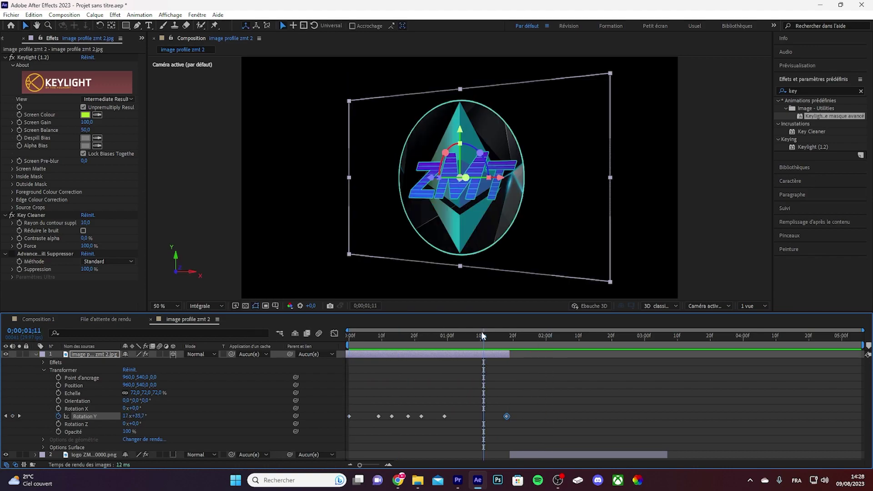
drag(489, 338, 514, 339)
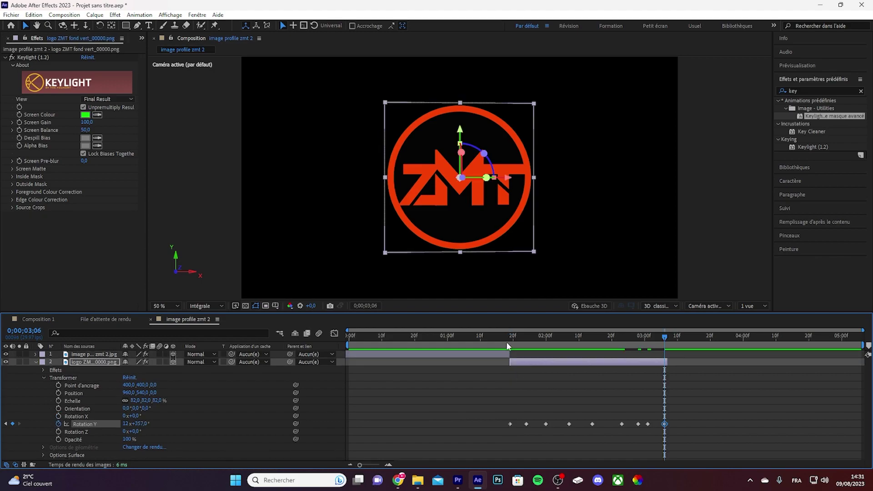
click(507, 342)
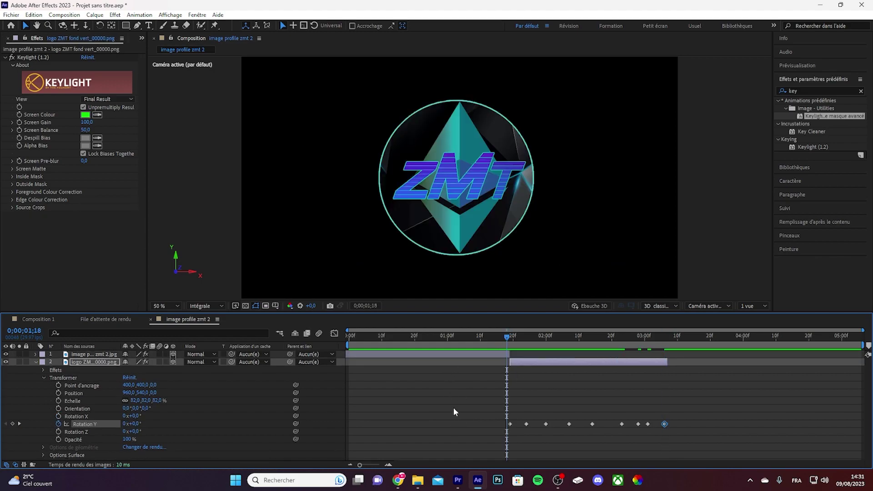
- Preview the combined logo animation, return to frame 0, and close the project, answering the save prompt
key(space)
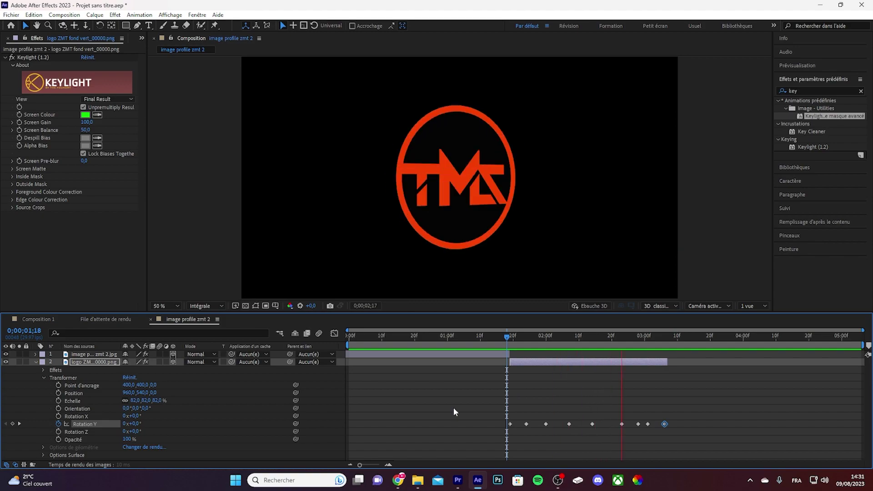
click(454, 413)
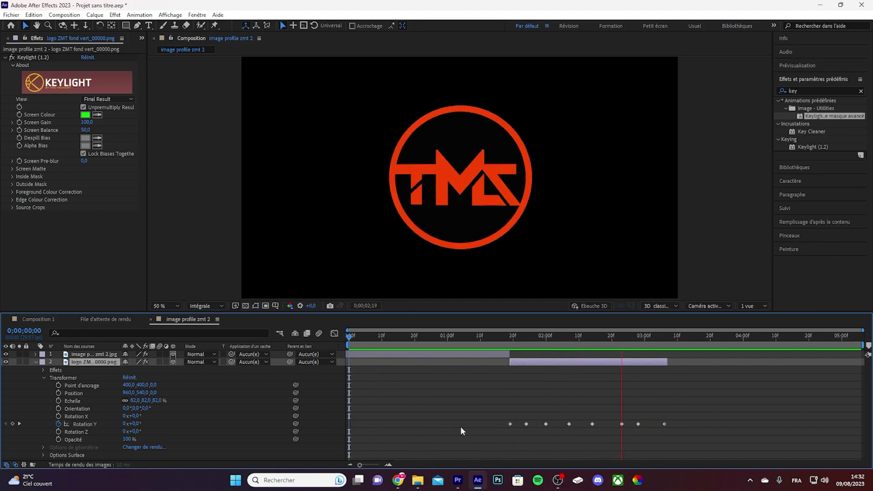
key(space)
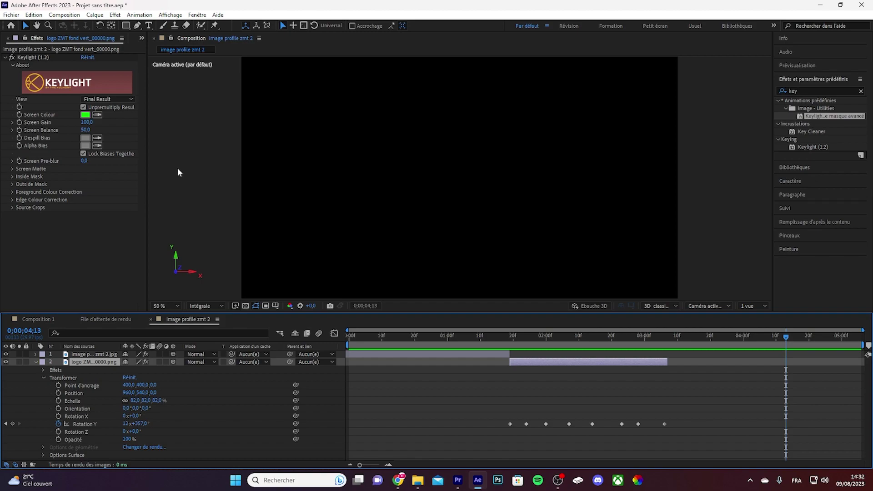
click(347, 336)
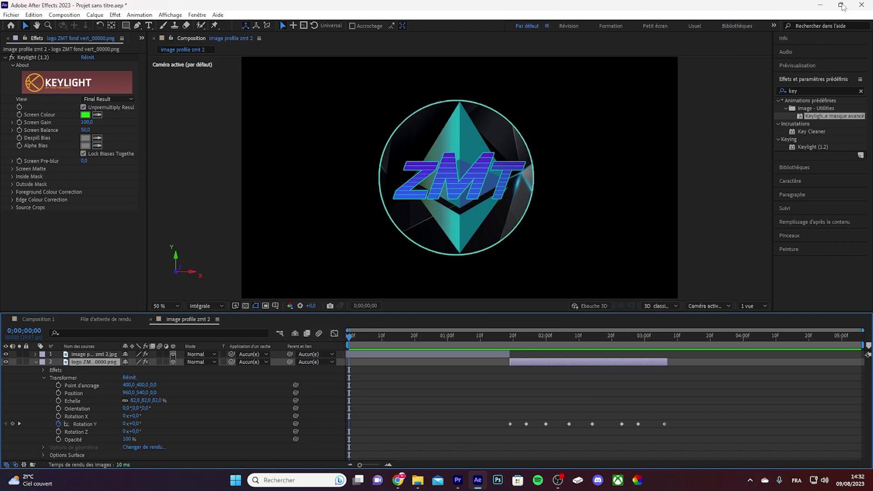
click(862, 5)
click(461, 249)
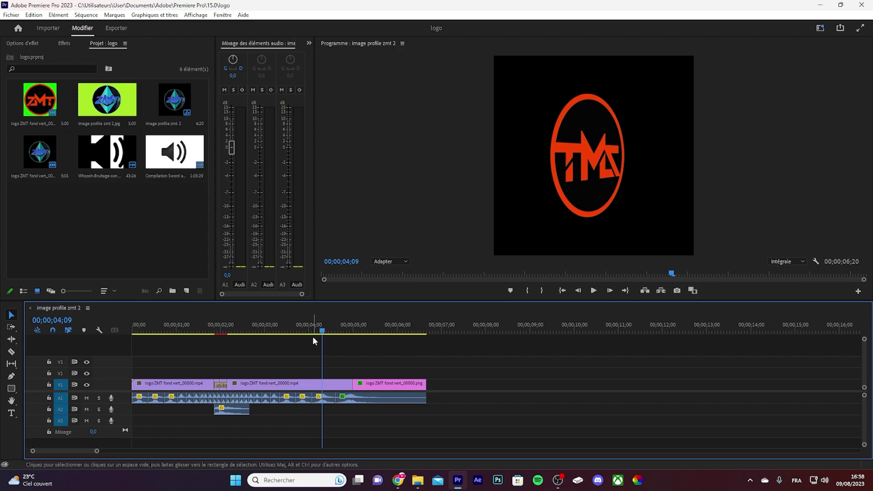
- Play the image profile zmt 2 sequence from the start, zoom into the timeline, and replay it
key(Home)
key(space)
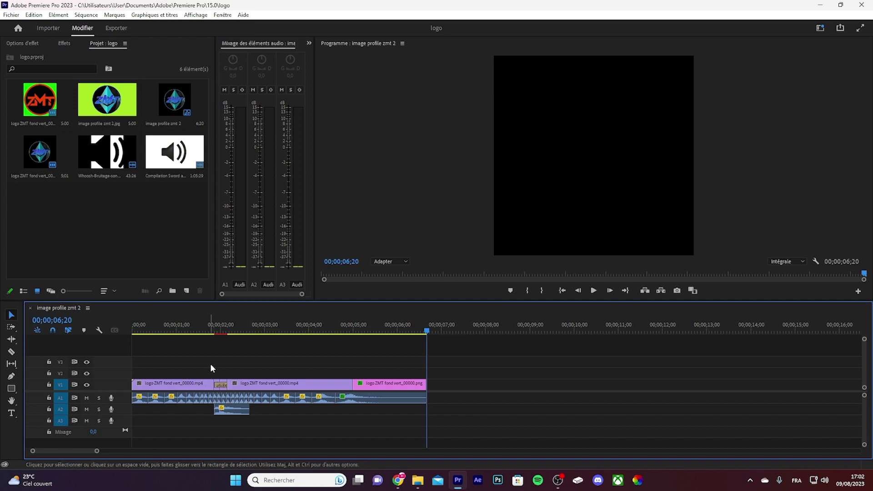
key(space)
key(=)
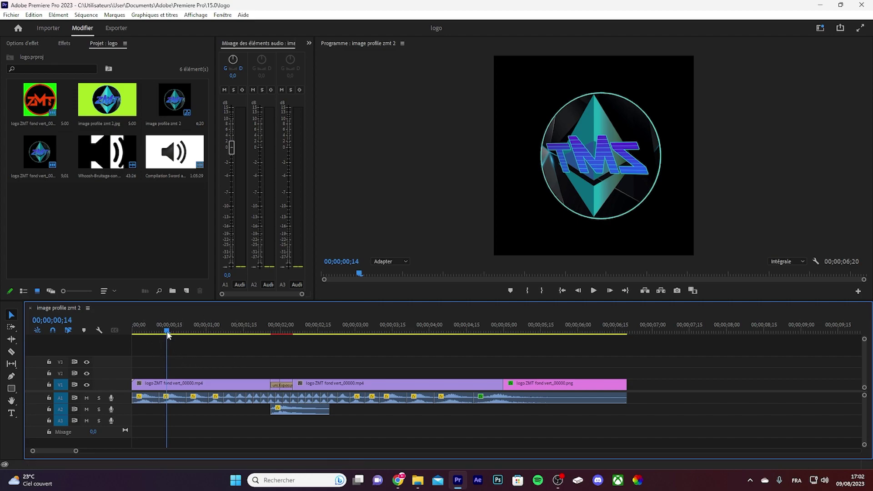
drag(167, 332, 132, 330)
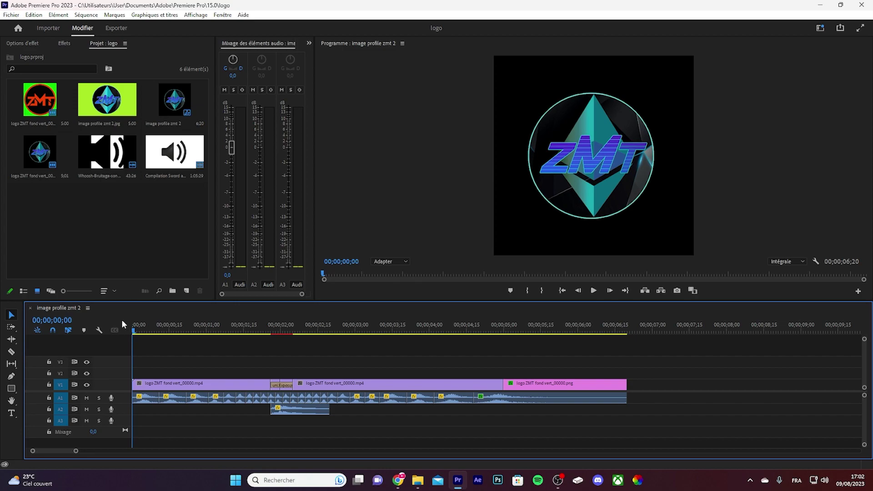
key(space)
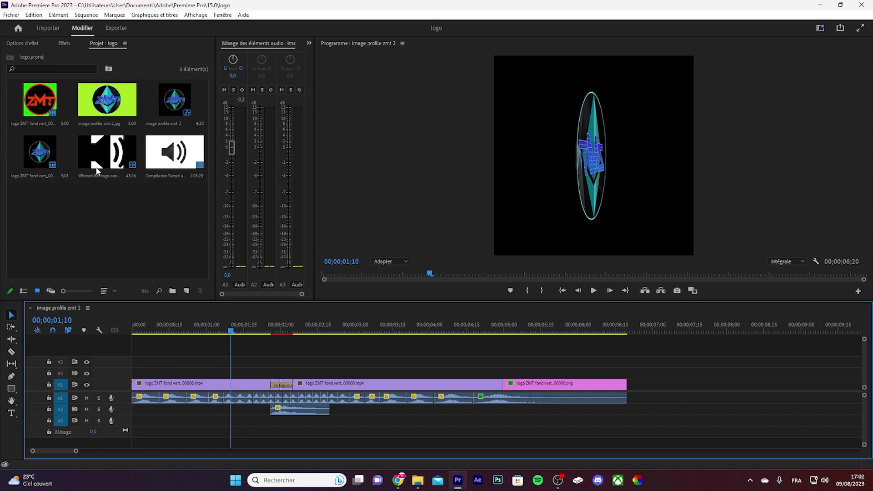
- Place the Whoosh clip in the sequence at 00;00;07;10 and play around the nine-second mark
drag(105, 165, 679, 402)
mouse_move(712, 331)
mouse_down()
mouse_move(826, 333)
mouse_move(727, 331)
mouse_up()
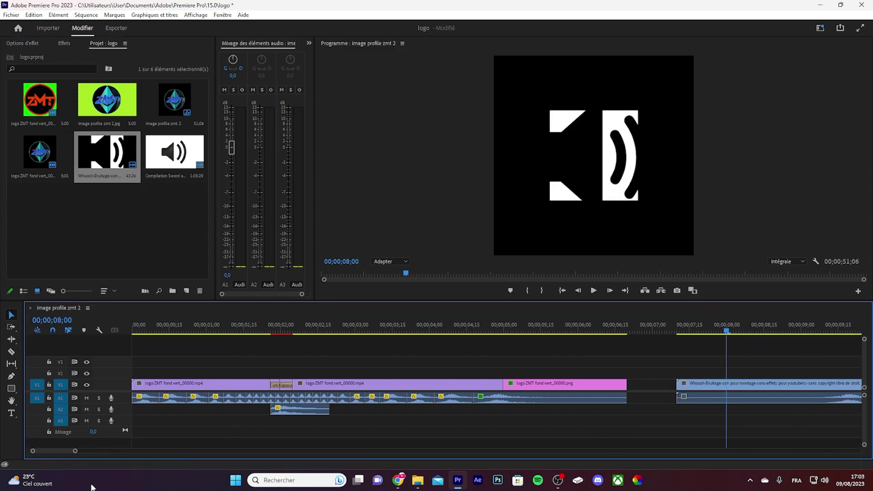
drag(76, 452, 105, 452)
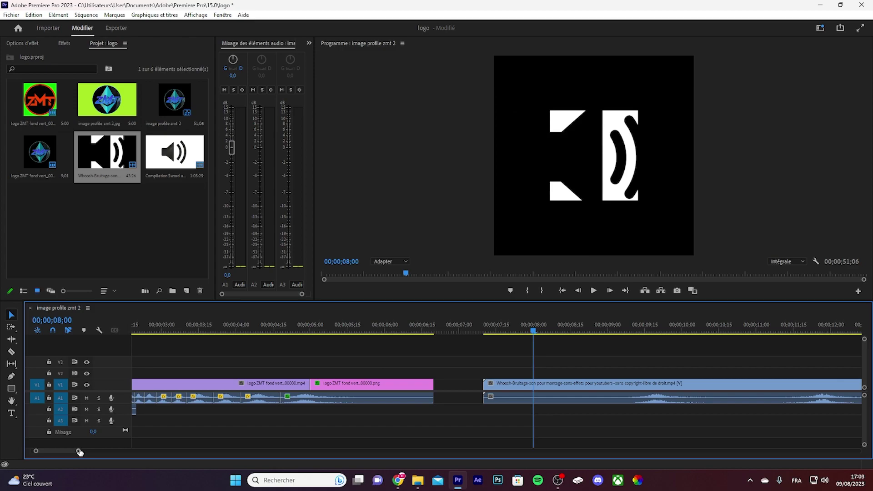
drag(476, 332, 462, 331)
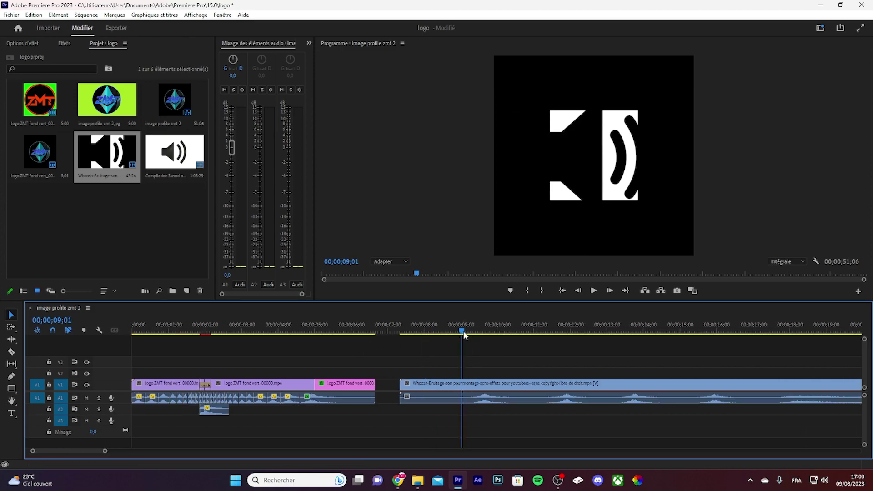
key(space)
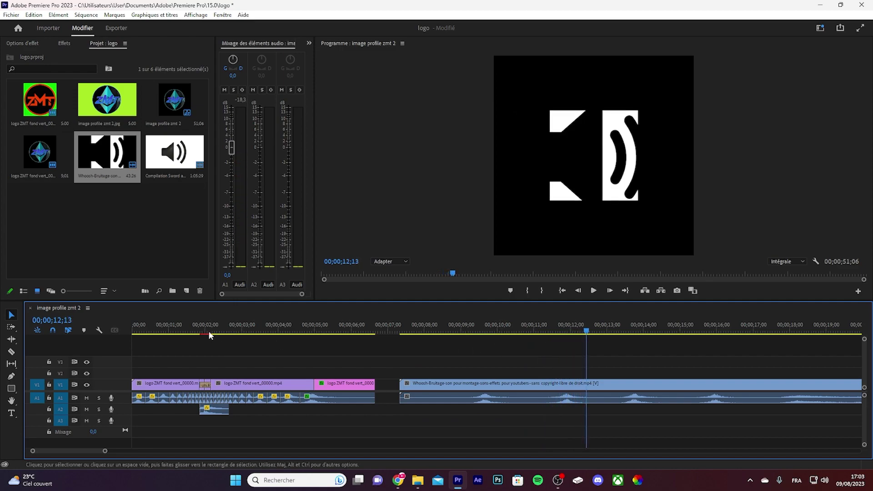
click(137, 331)
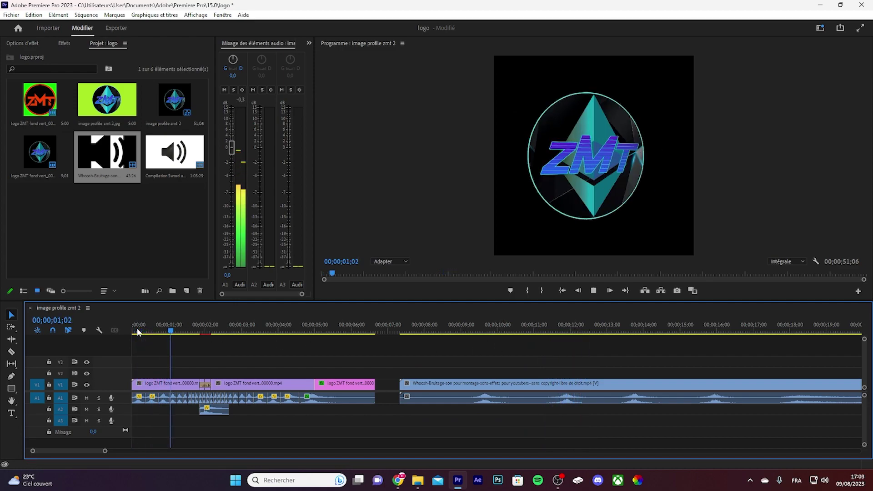
key(space)
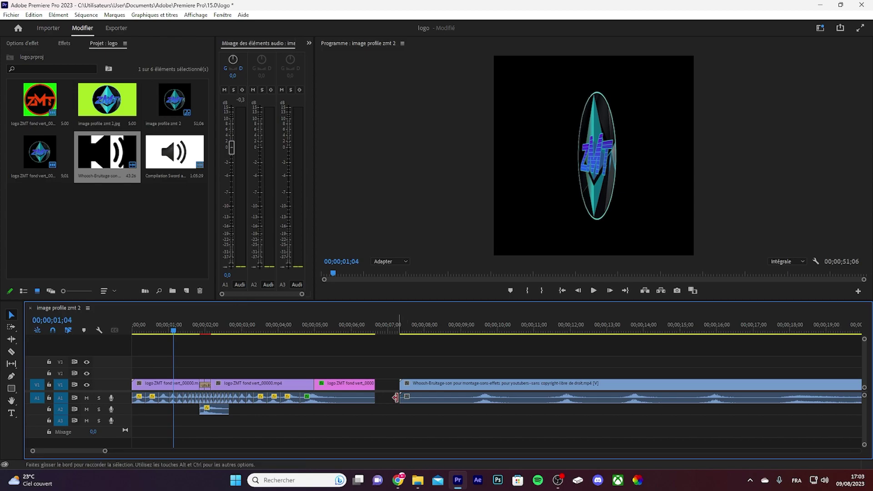
- Trim the Whoosh start, cut it at 10;10, and delete the right piece and its video part
drag(402, 397, 467, 398)
key(c)
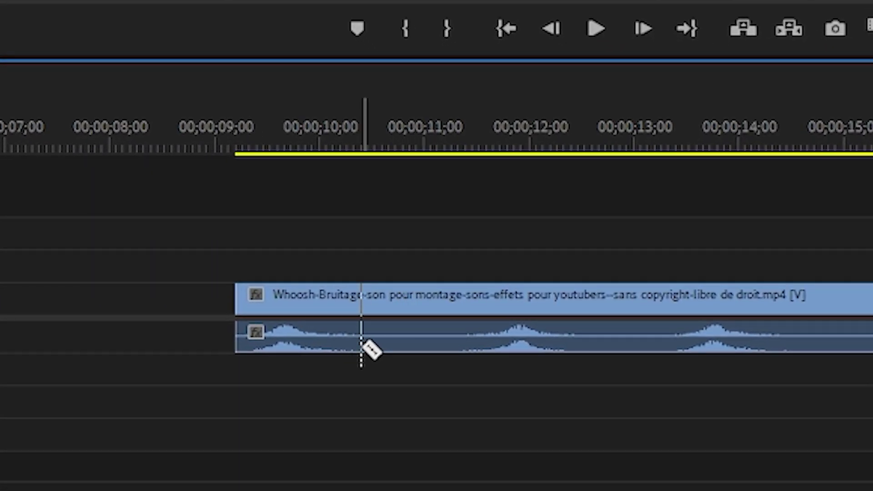
click(372, 346)
key(v)
click(409, 319)
key(Delete)
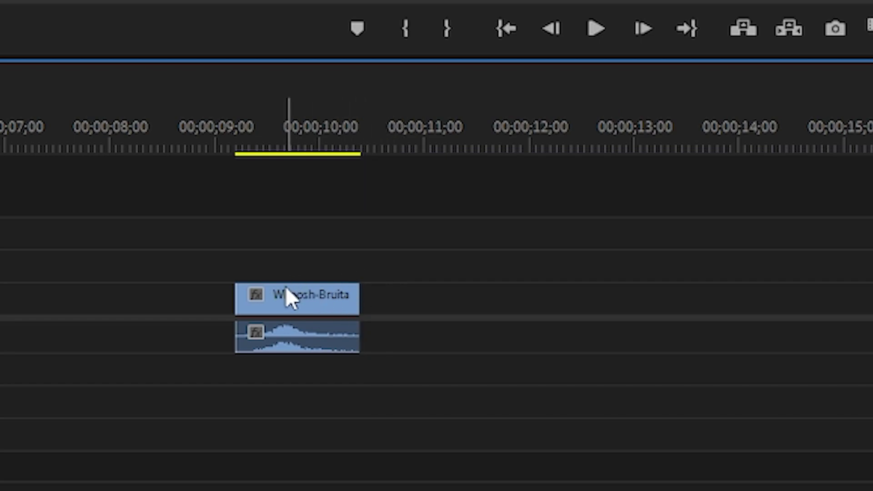
key(Right)
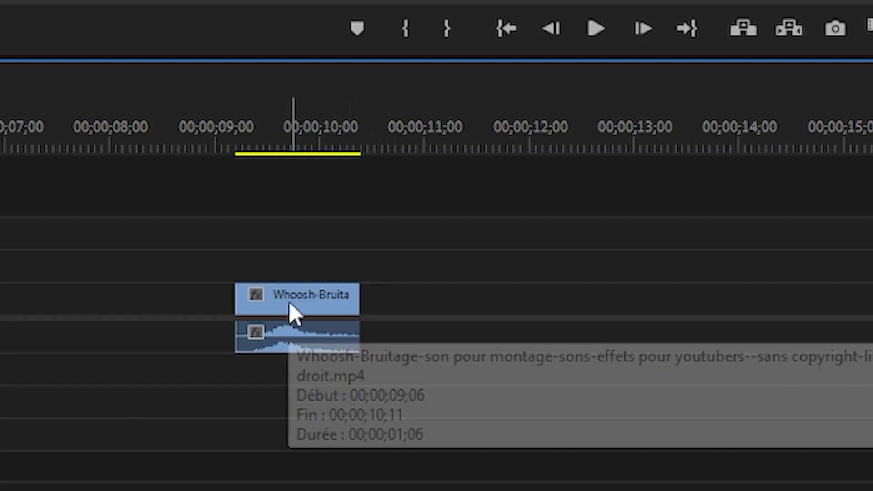
click(289, 303)
key(Delete)
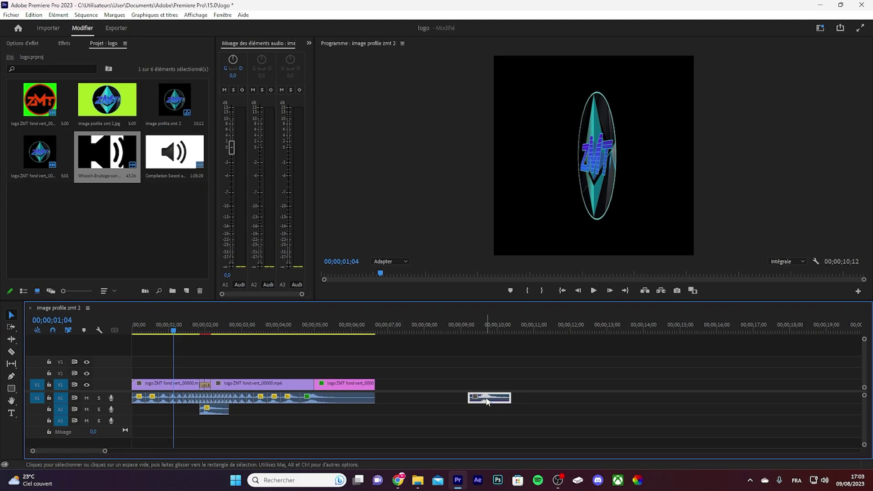
- Set the whoosh audio clip to 200% speed in Vitesse/Durée and play back the sequence's end
right_click(487, 401)
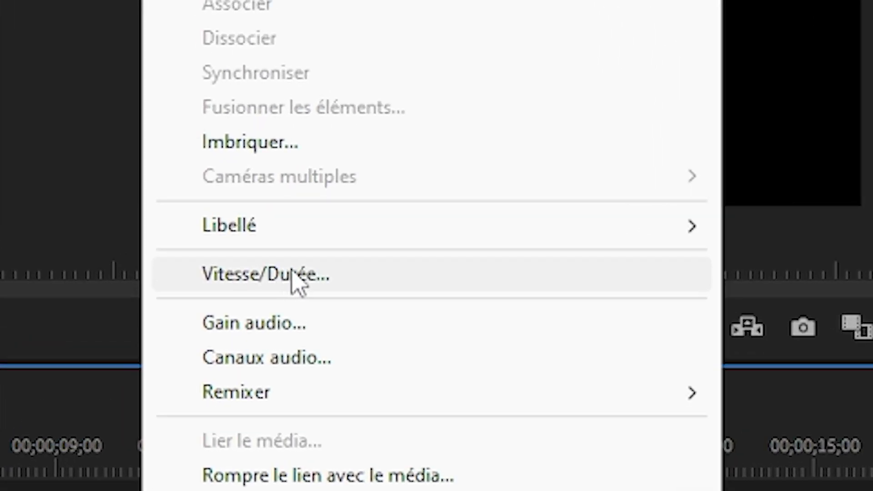
click(298, 282)
text(200)
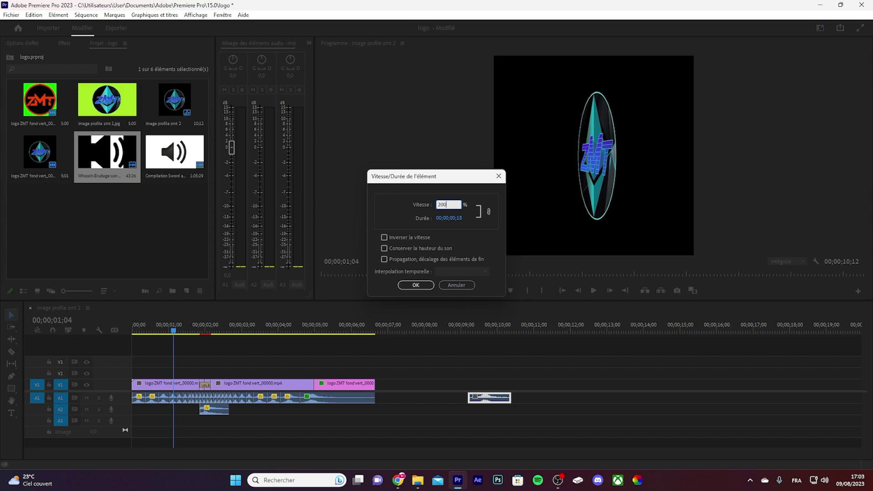
click(422, 286)
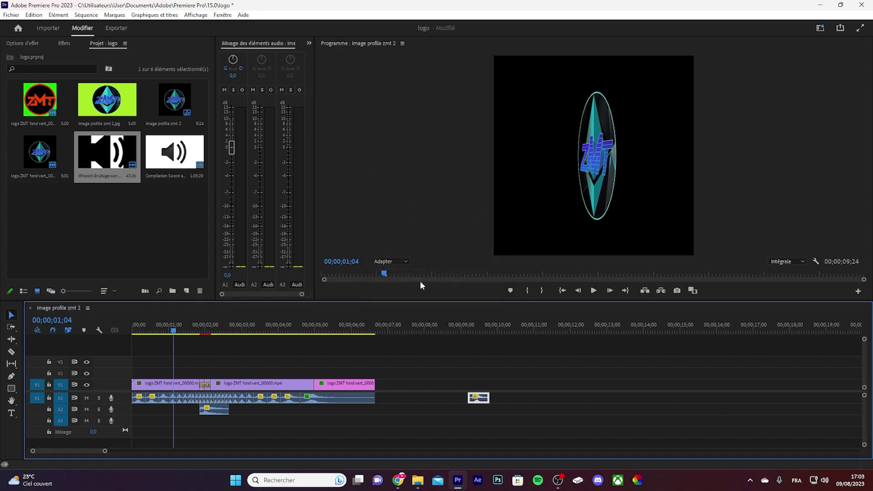
click(461, 330)
key(space)
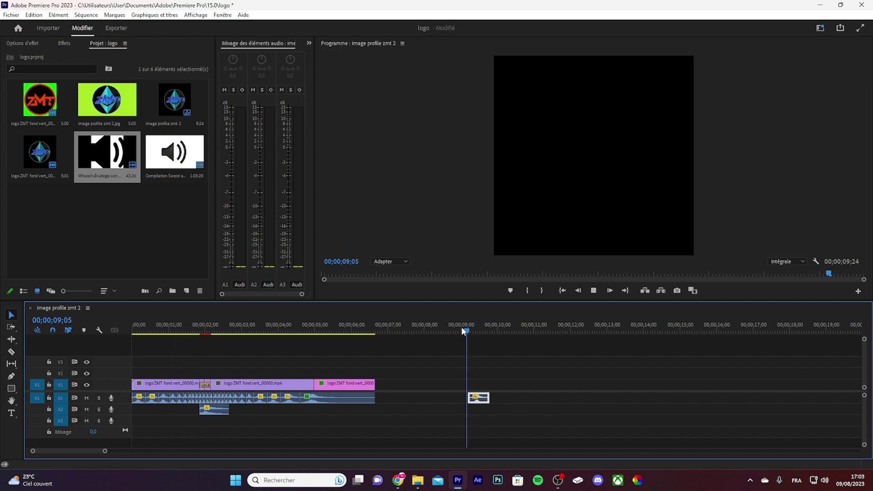
key(space)
click(134, 333)
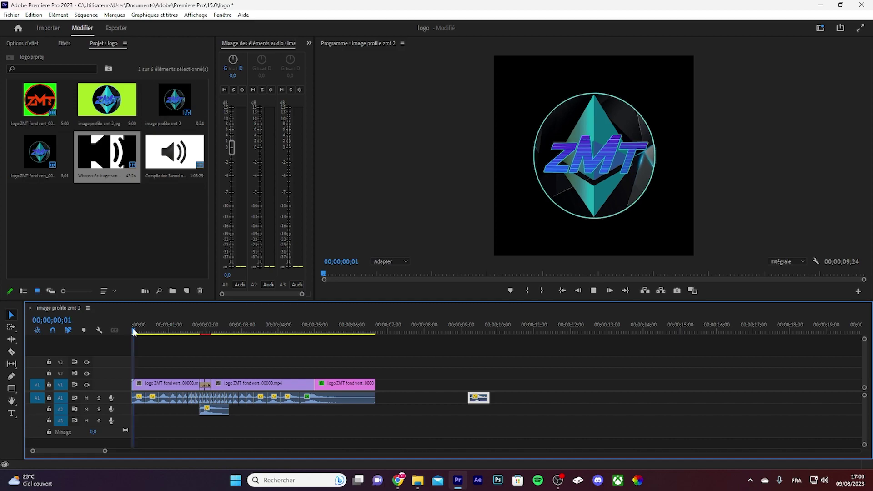
key(space)
key(space)
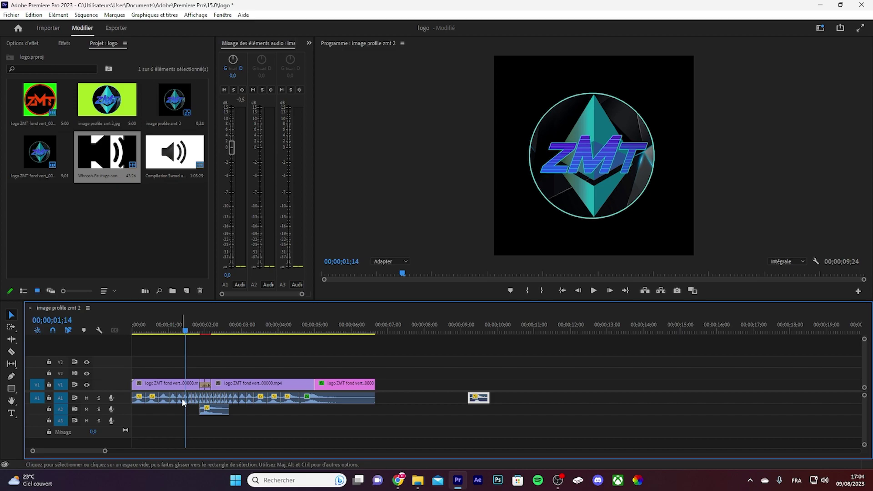
click(175, 332)
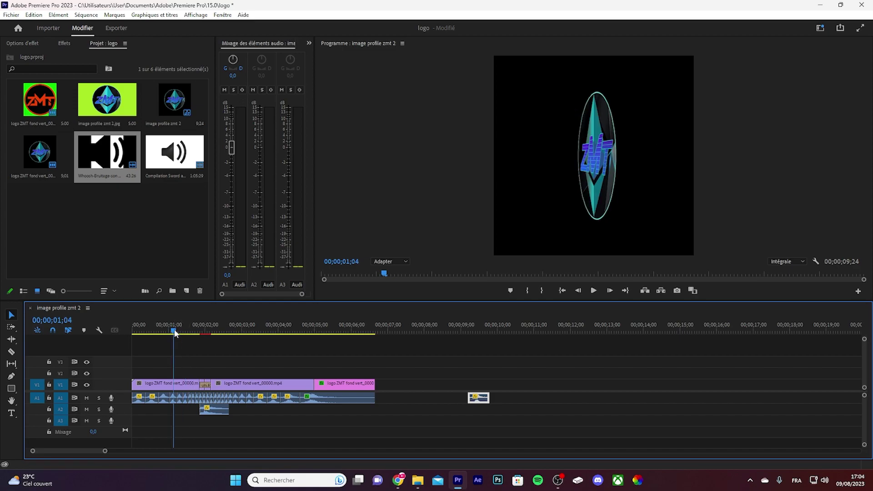
drag(175, 333, 143, 332)
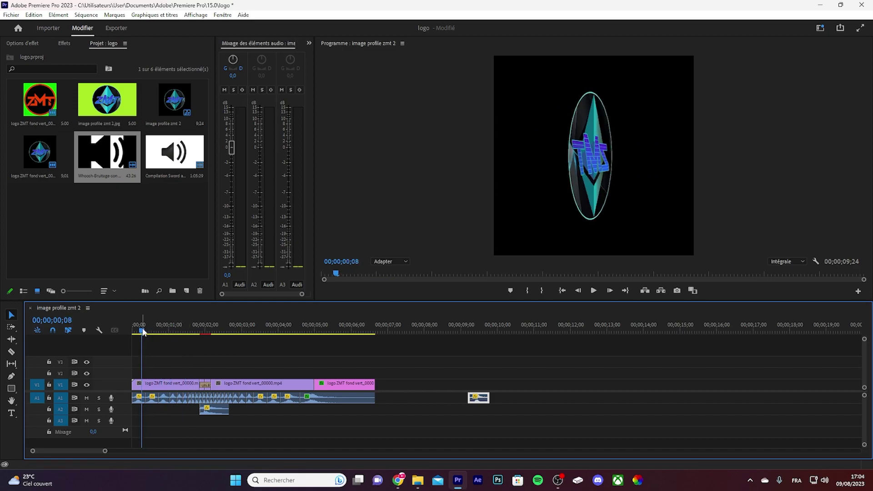
click(196, 332)
key(=)
key(=)
key(=)
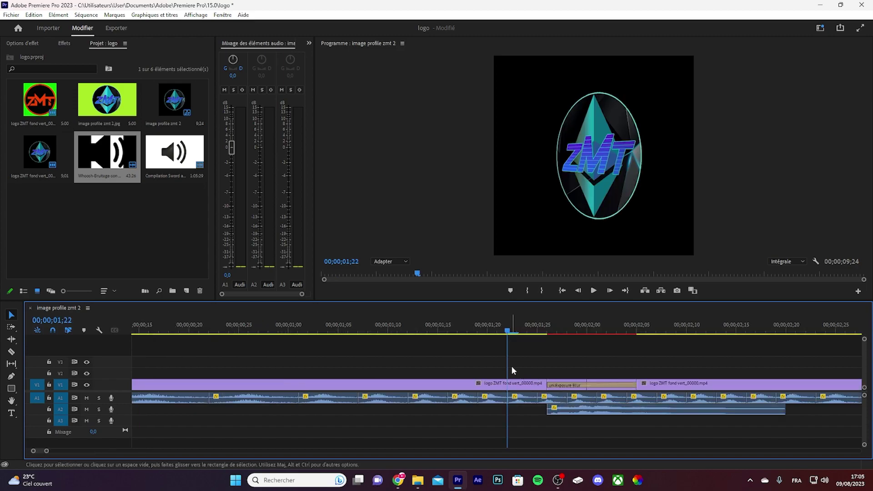
click(560, 386)
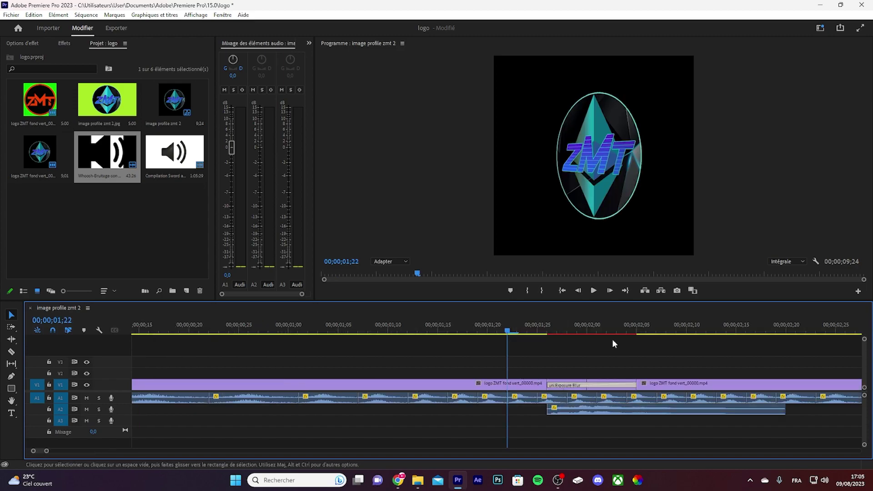
click(595, 326)
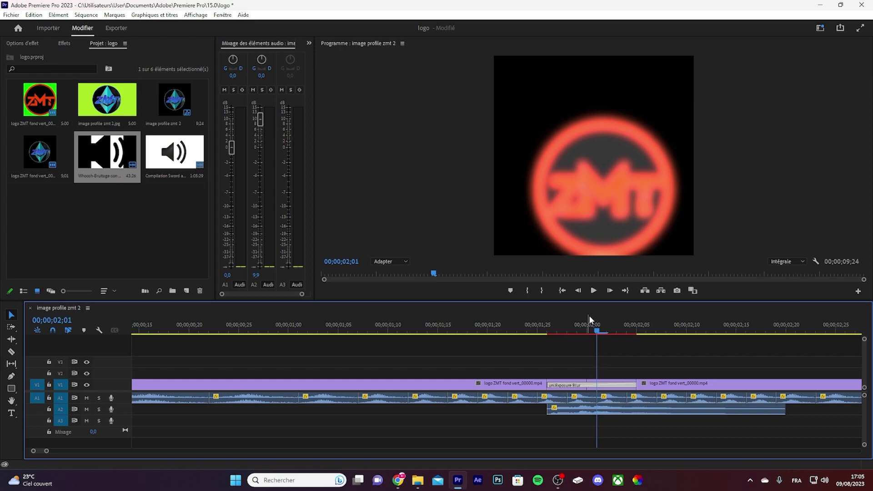
click(516, 332)
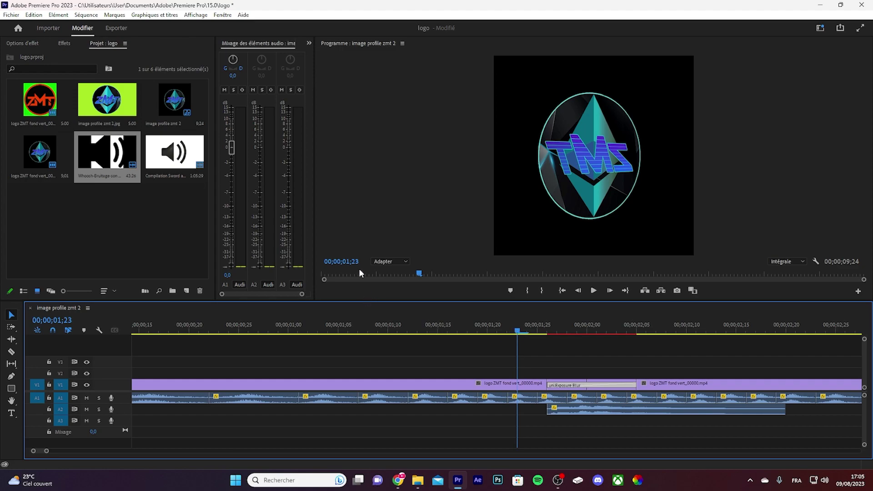
- Split the logo clip near one second and drop uni.Exposure Blur on the new cut
click(64, 43)
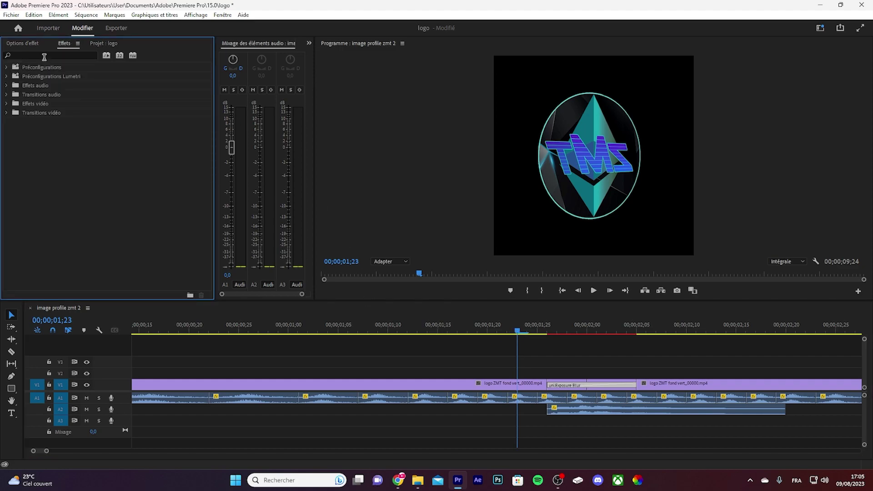
click(42, 55)
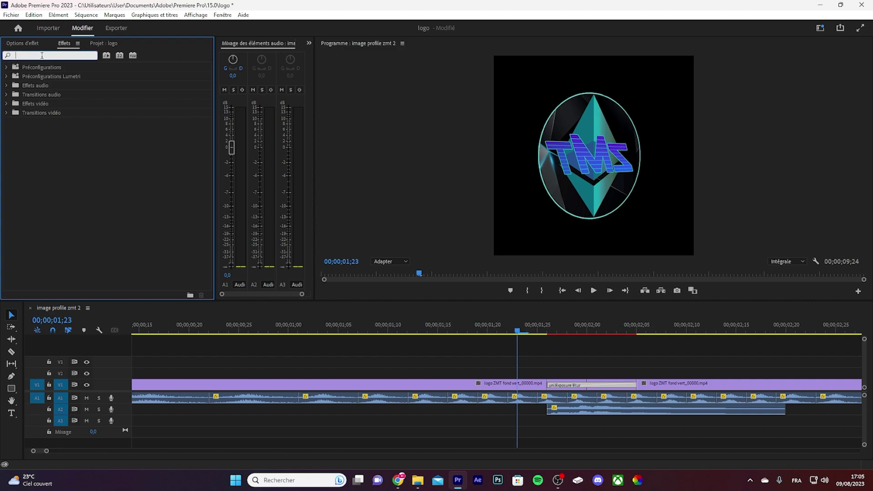
text(uni)
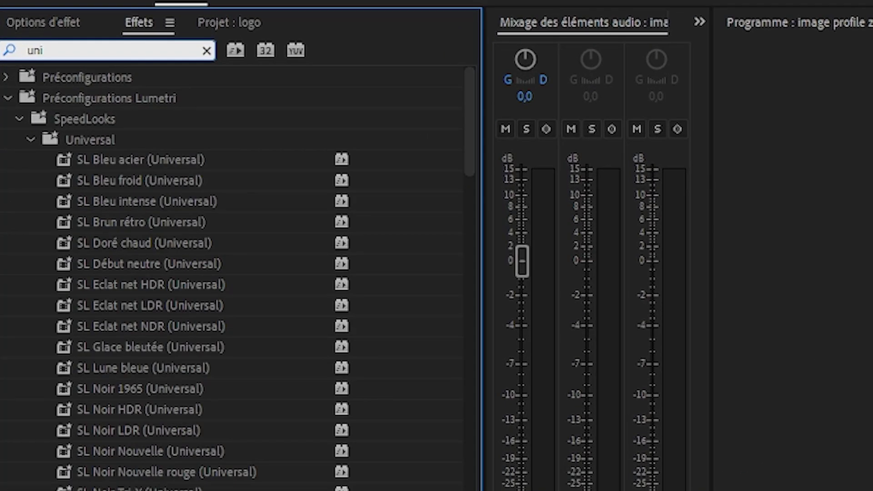
drag(468, 103, 462, 490)
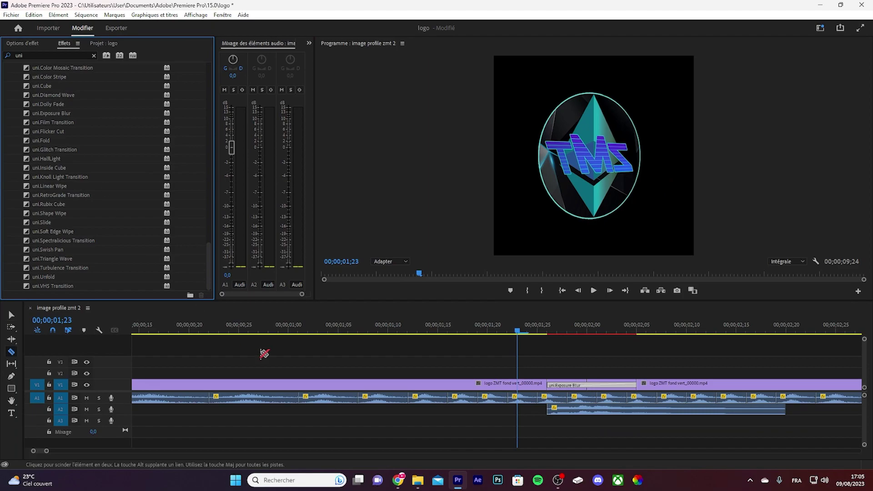
click(325, 387)
drag(54, 113, 318, 385)
- Shorten the new Exposure Blur transition around the cut and play it back
drag(199, 385, 288, 385)
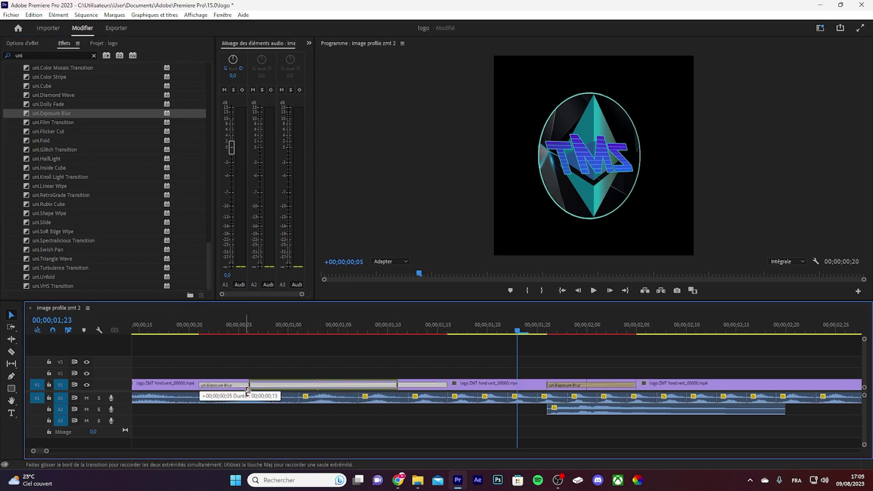
click(288, 331)
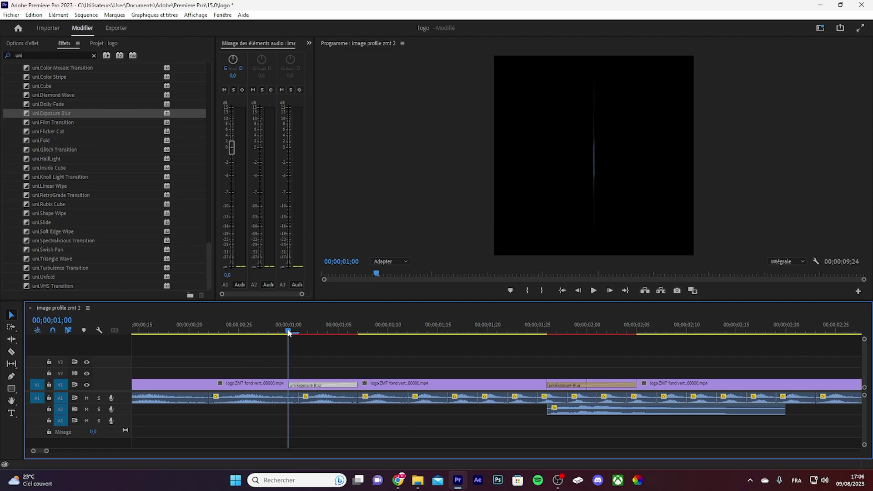
key(space)
click(205, 324)
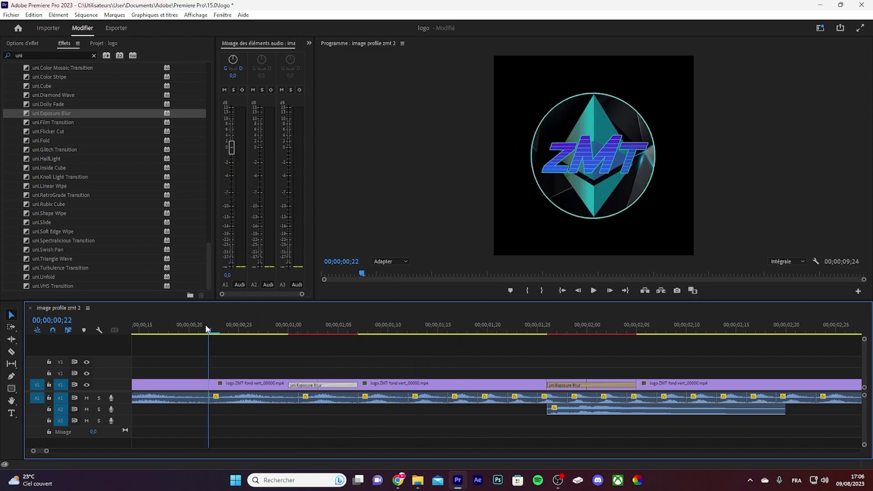
- Undo the first Exposure Blur transition and preview the remaining one around 00;00;01;28
click(262, 323)
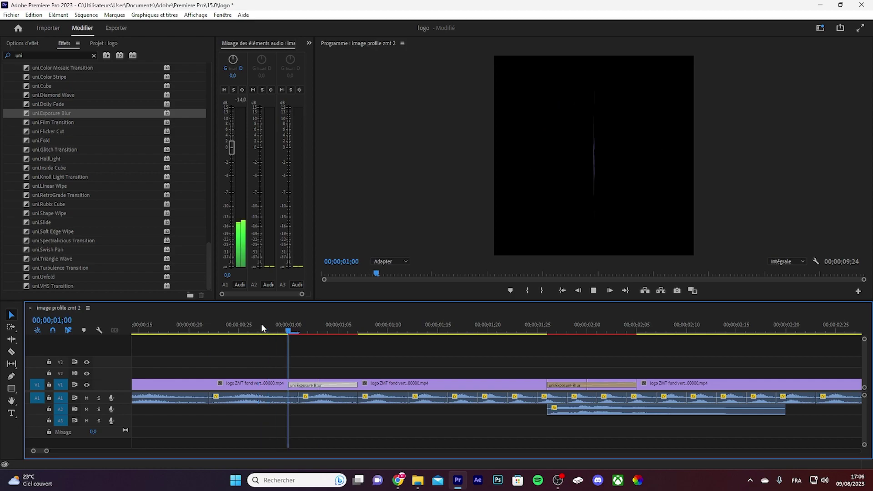
key(ctrl+z)
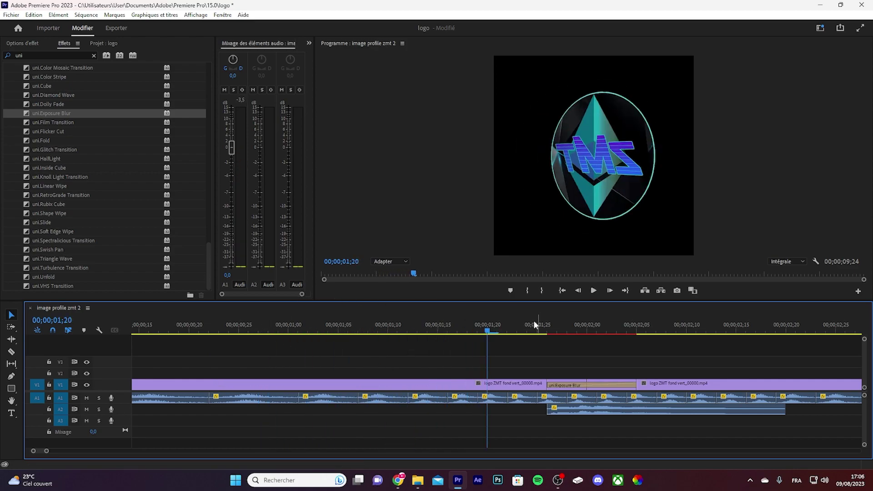
drag(586, 329, 570, 332)
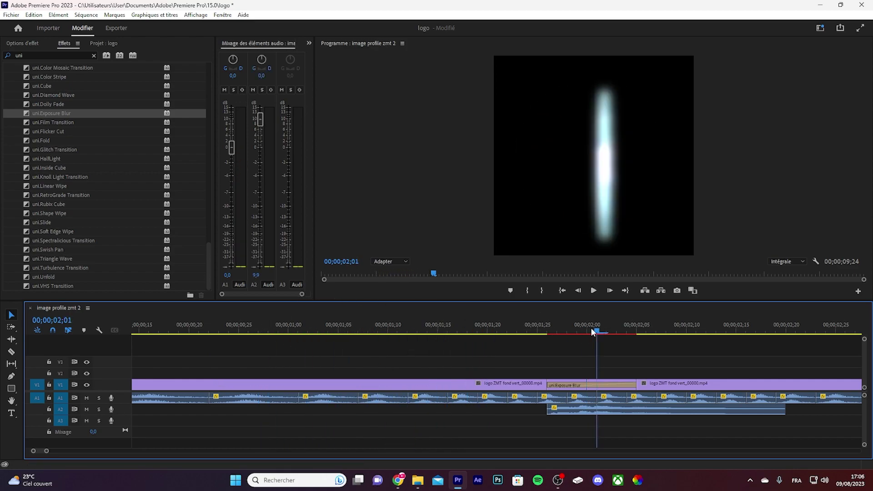
key(space)
click(569, 328)
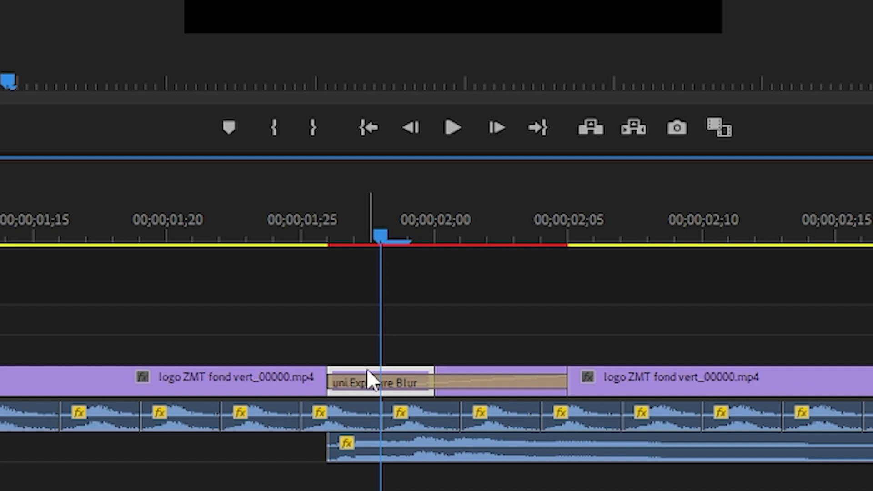
click(498, 376)
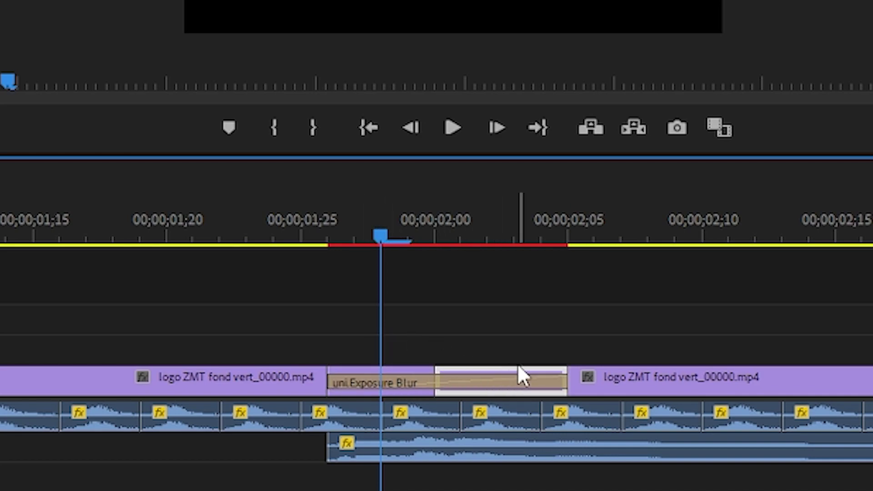
mouse_move(615, 331)
mouse_down()
mouse_move(647, 335)
mouse_move(568, 332)
mouse_up()
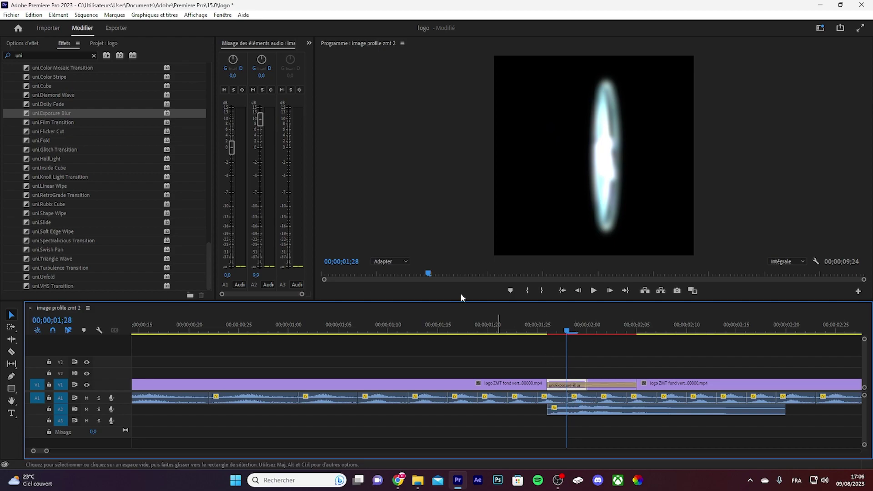
click(20, 42)
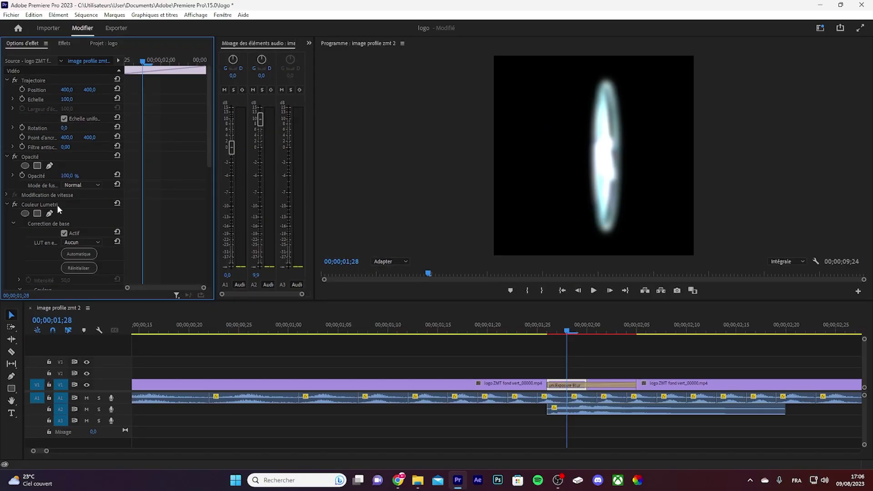
click(64, 42)
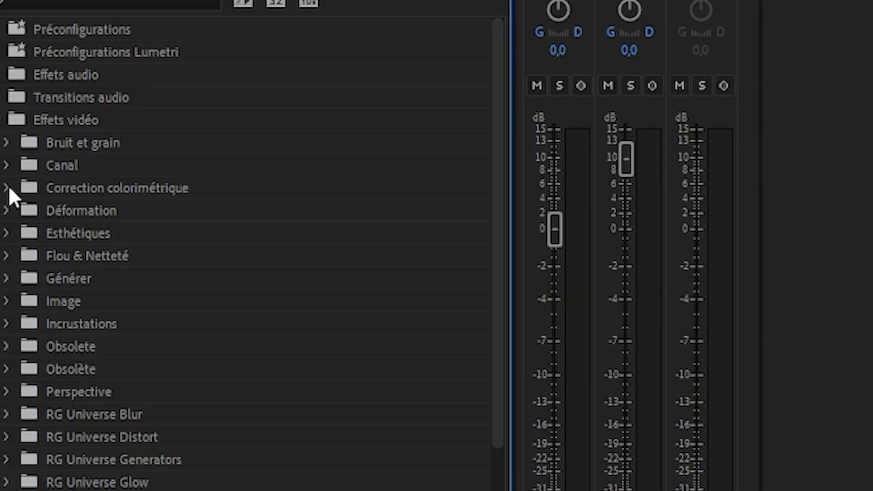
click(8, 186)
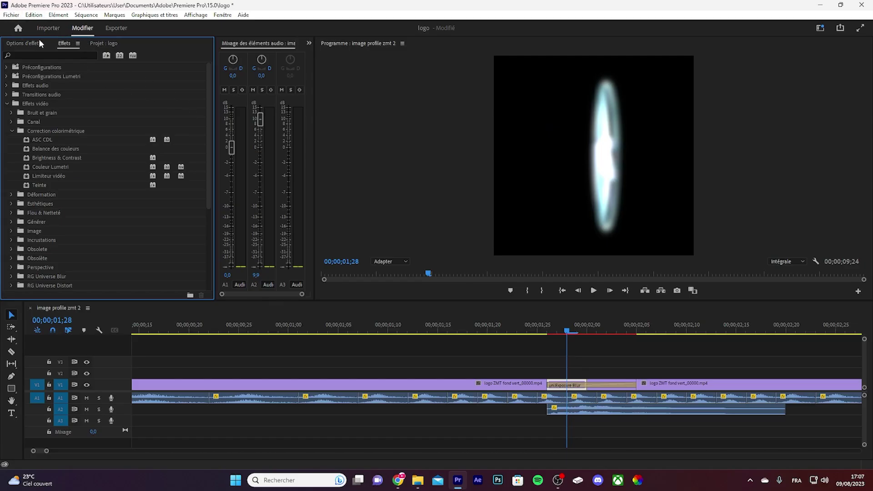
click(26, 44)
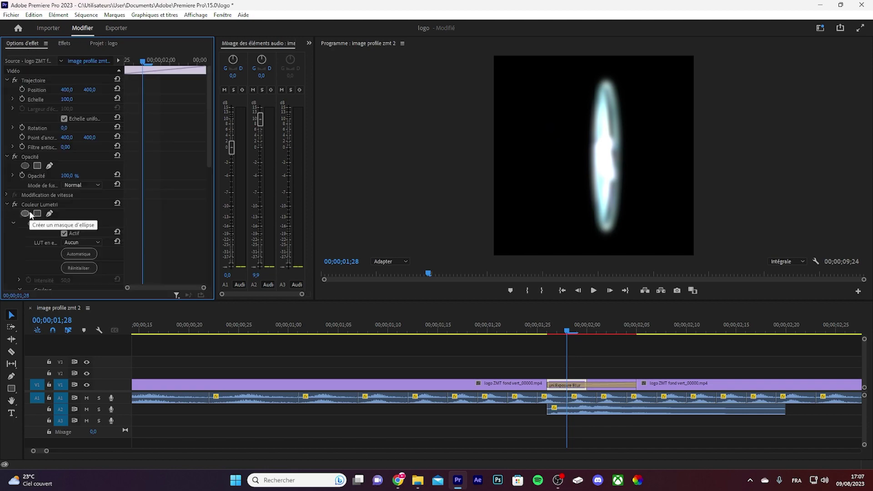
scroll(41, 203, down, 5)
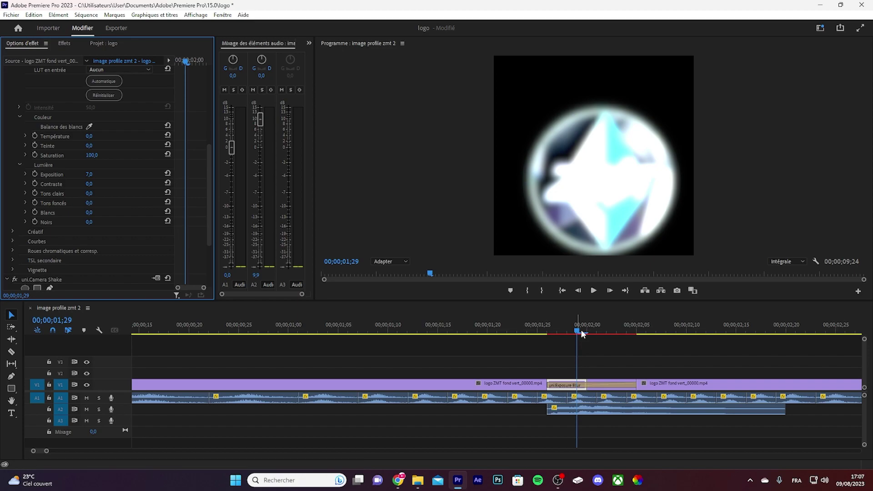
click(537, 333)
key(space)
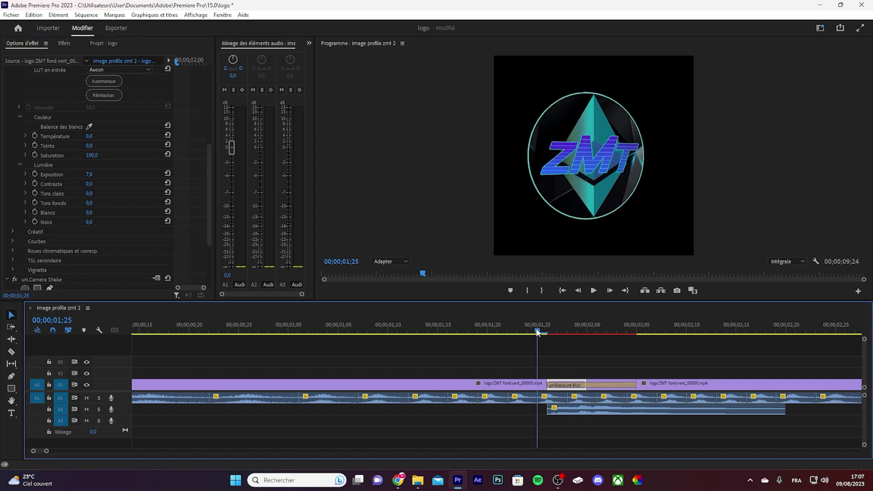
click(557, 330)
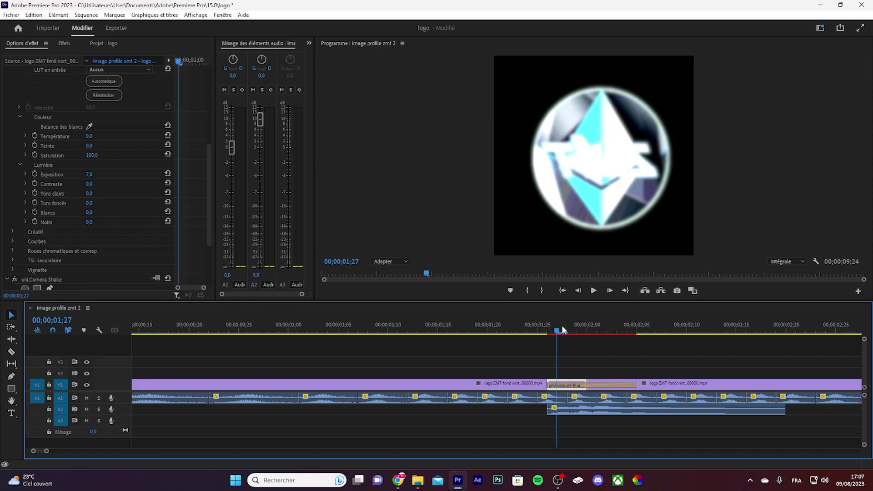
- Search the effects for 'shake' and apply uni.Camera Shake to the logo clip on V1
click(603, 364)
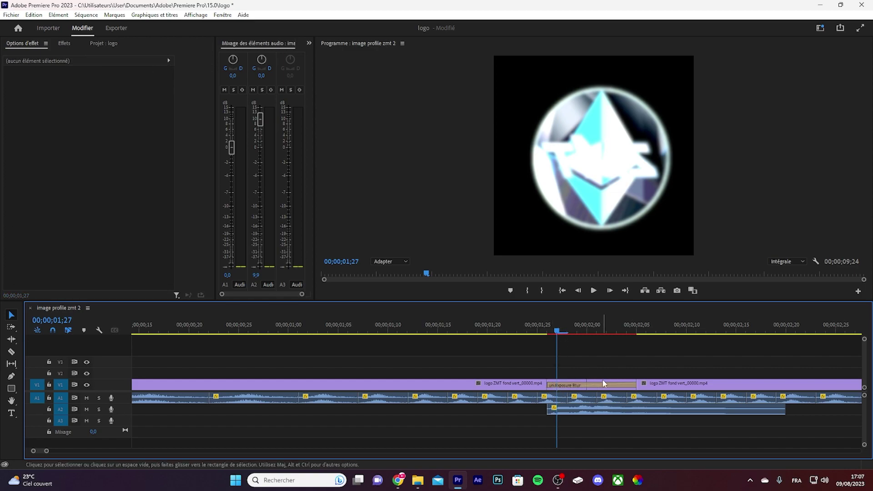
click(604, 385)
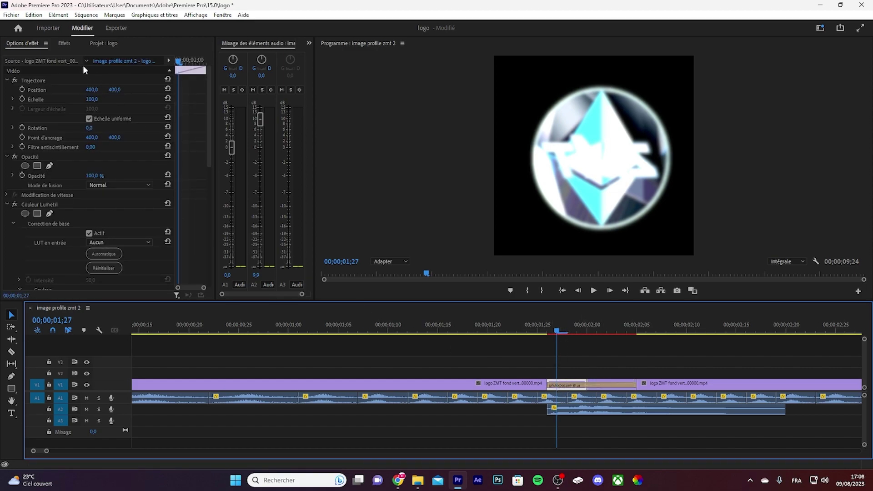
click(64, 44)
click(37, 55)
text(un)
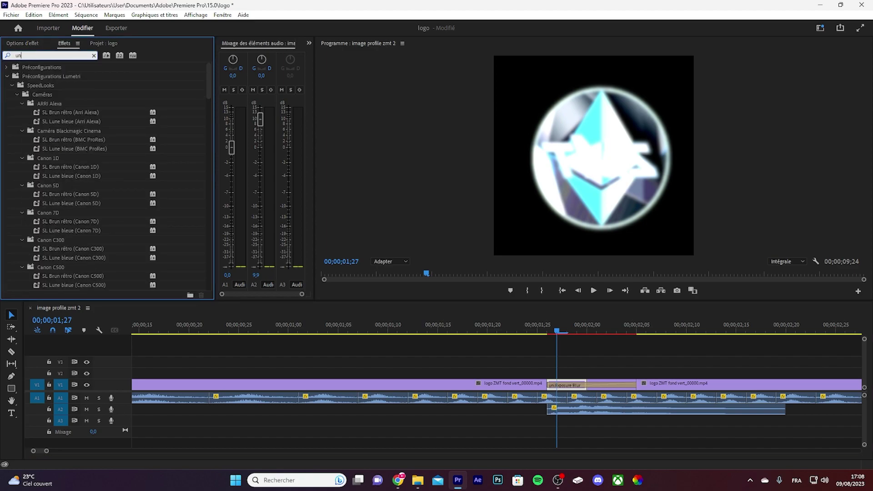
key(BackSpace)
key(BackSpace)
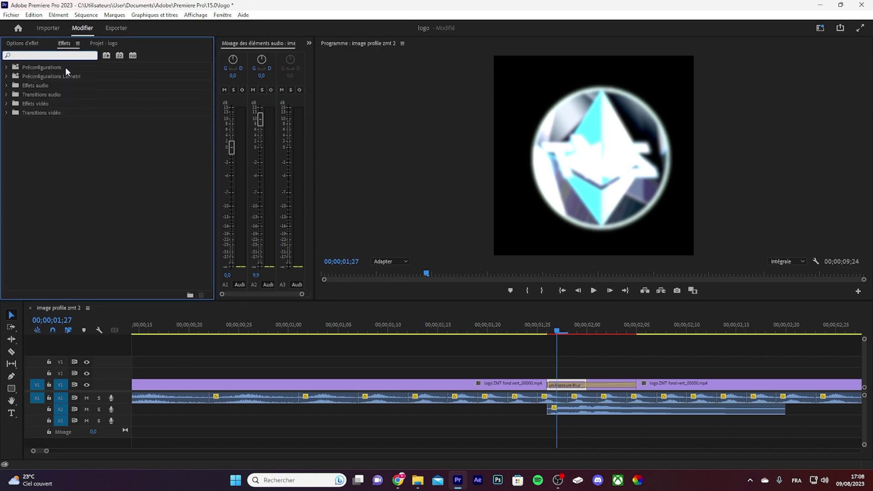
text(shake)
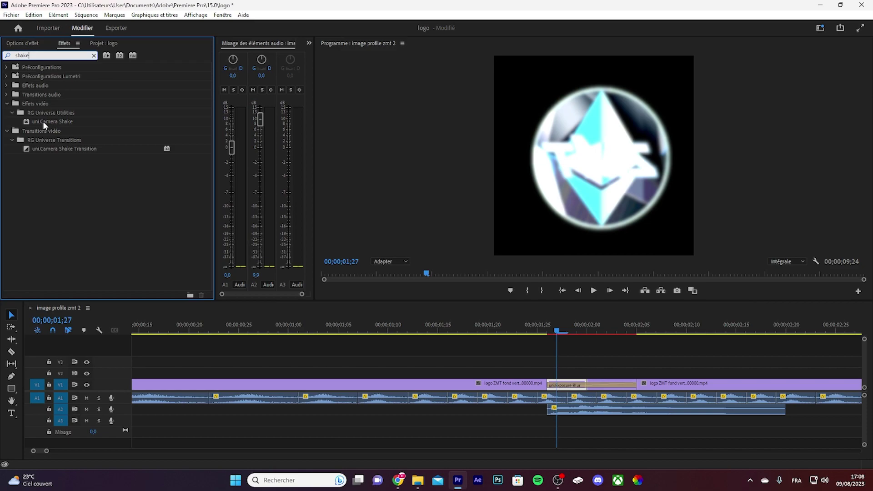
mouse_move(43, 121)
mouse_down()
mouse_move(457, 337)
mouse_move(470, 392)
mouse_move(465, 381)
mouse_up()
- Load the earthquake Camera Shake preset (100% Master Amount, Frequency 6.3, Scale Footage 105.75)
click(15, 42)
scroll(86, 194, down, 1)
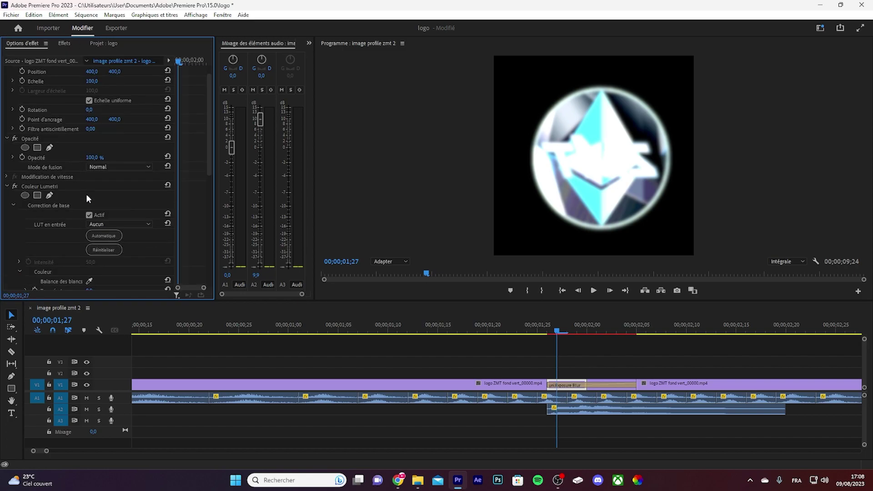
scroll(89, 199, down, 5)
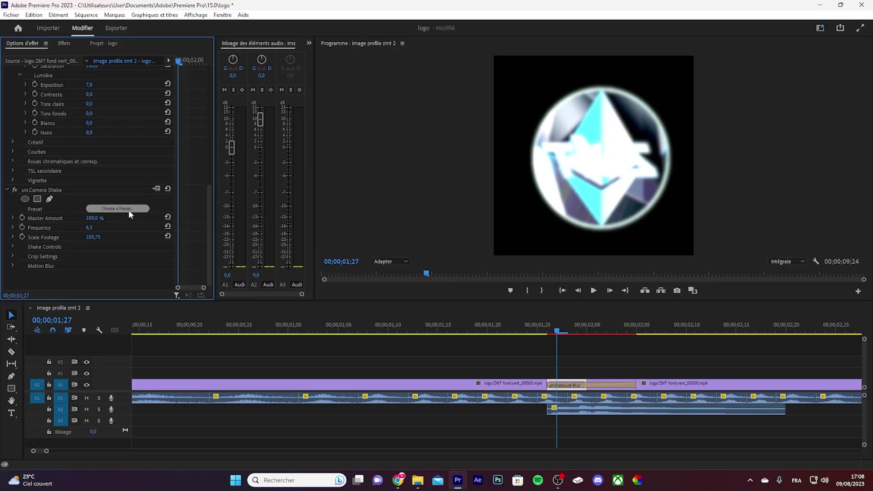
click(129, 211)
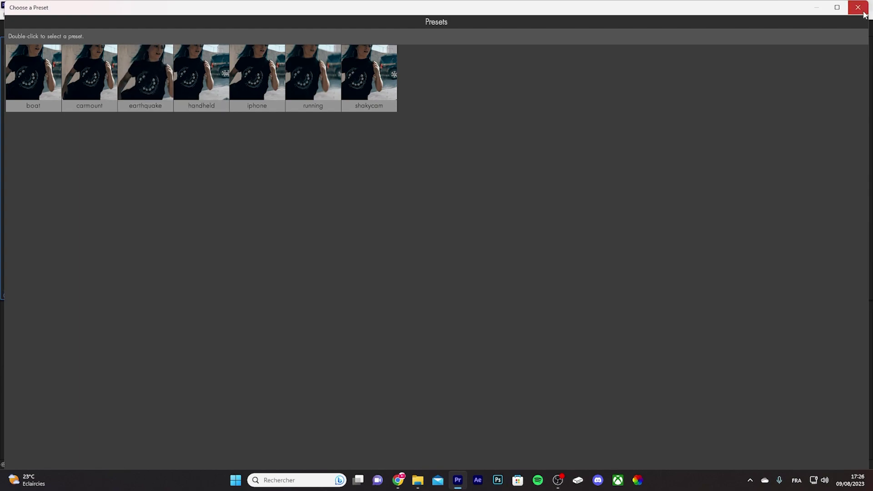
double_click(126, 68)
click(538, 332)
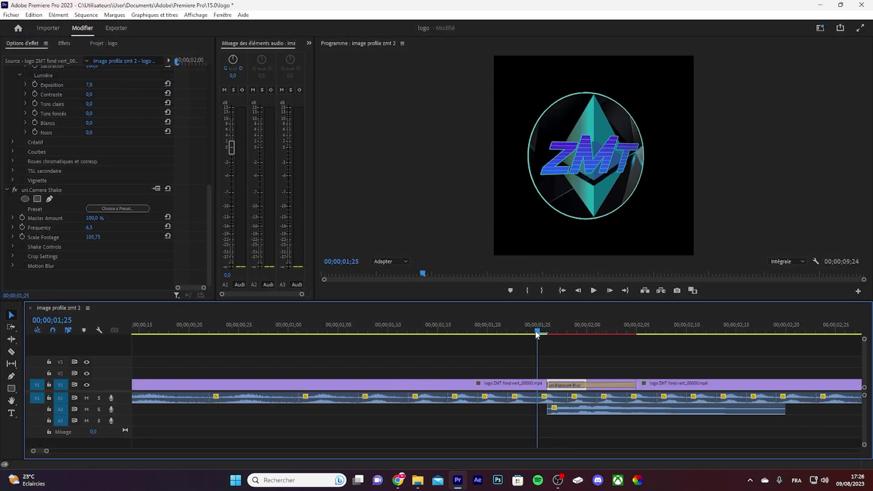
- Preview the shake near 01;25, zoom out to the full sequence, play it, and show the project bin
key(space)
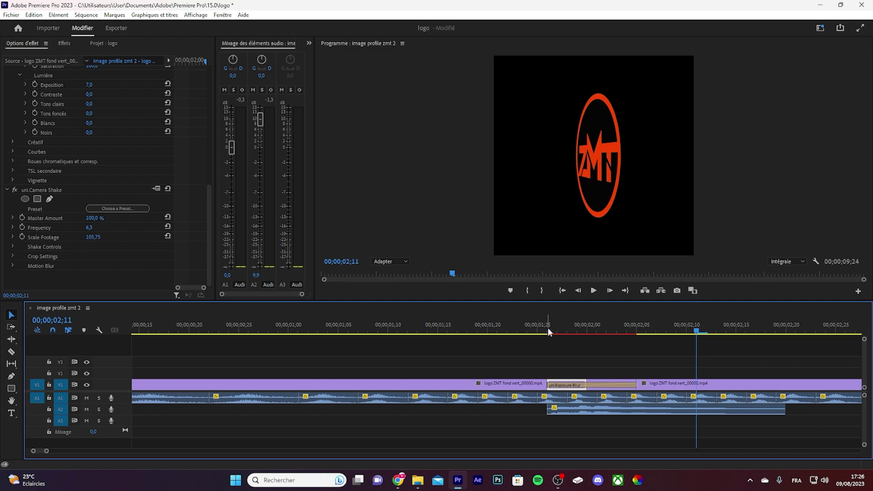
click(549, 331)
drag(549, 333, 537, 331)
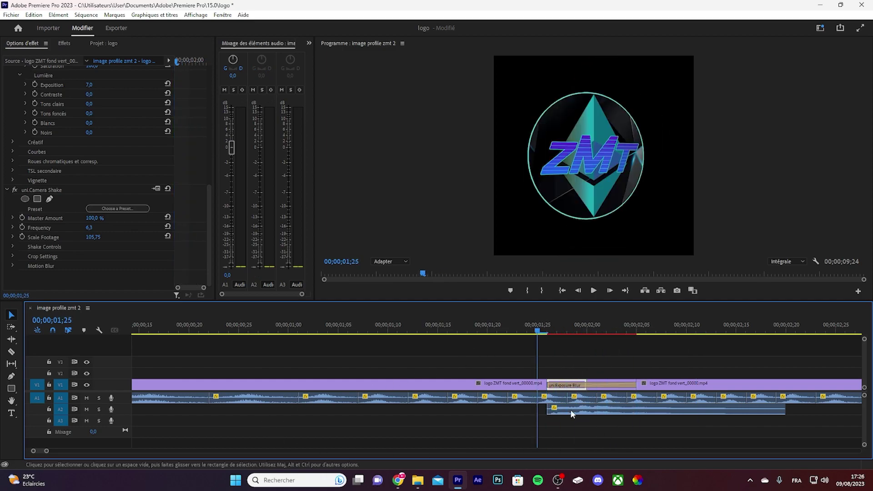
drag(46, 452, 114, 451)
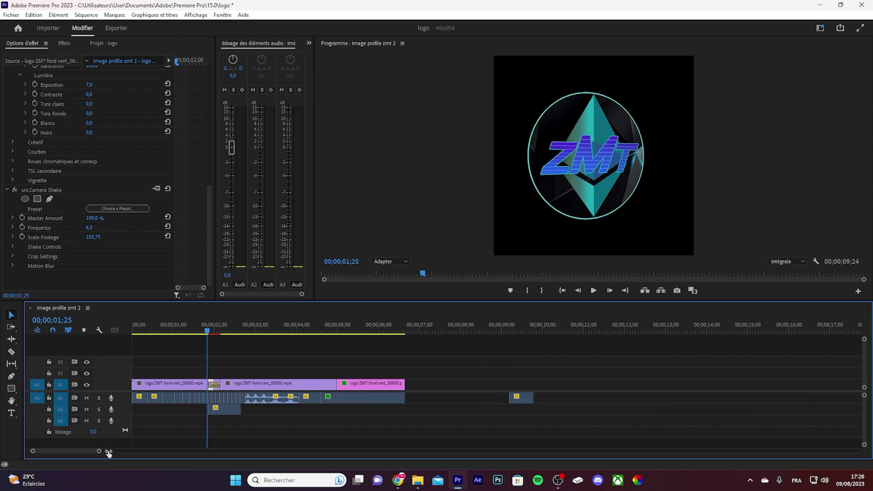
click(424, 327)
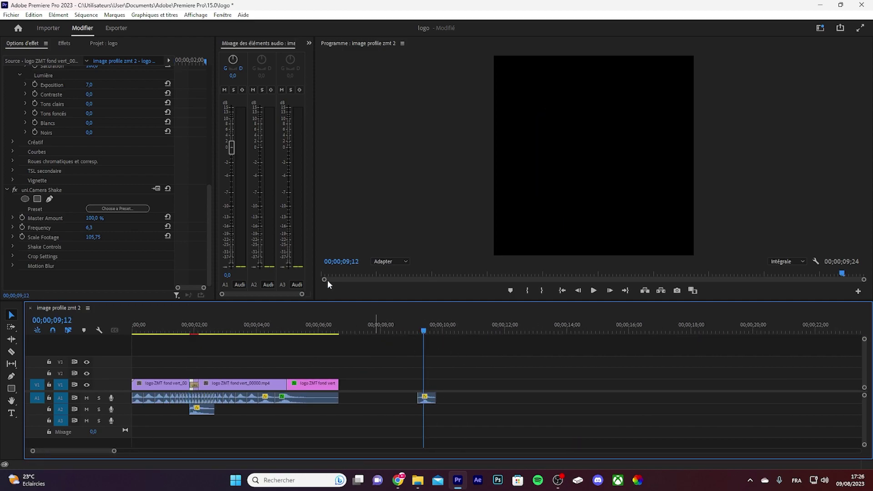
click(142, 326)
key(space)
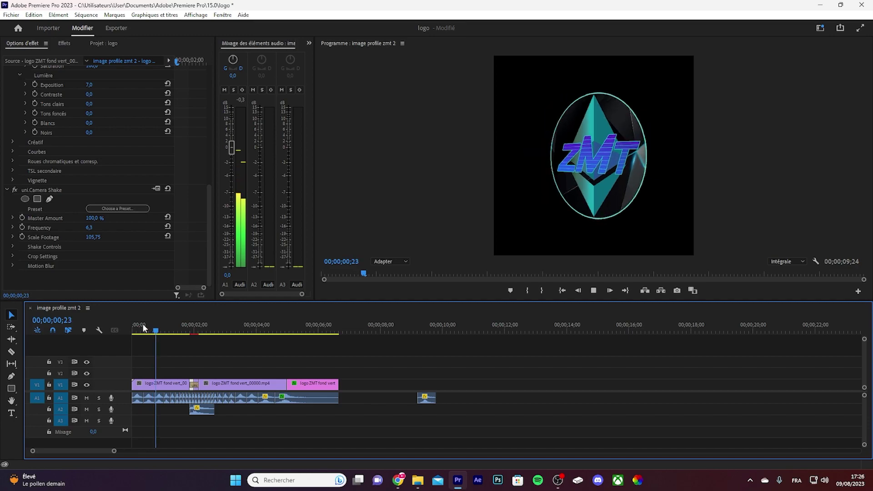
click(104, 44)
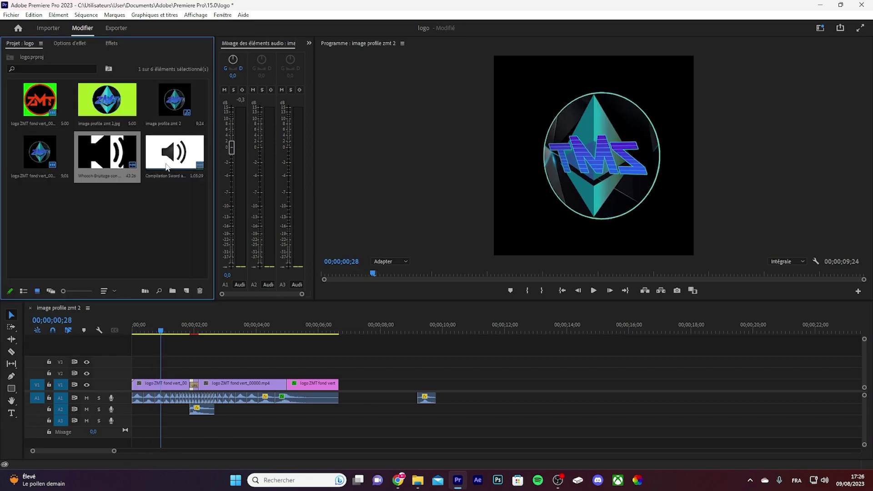
drag(174, 154, 556, 387)
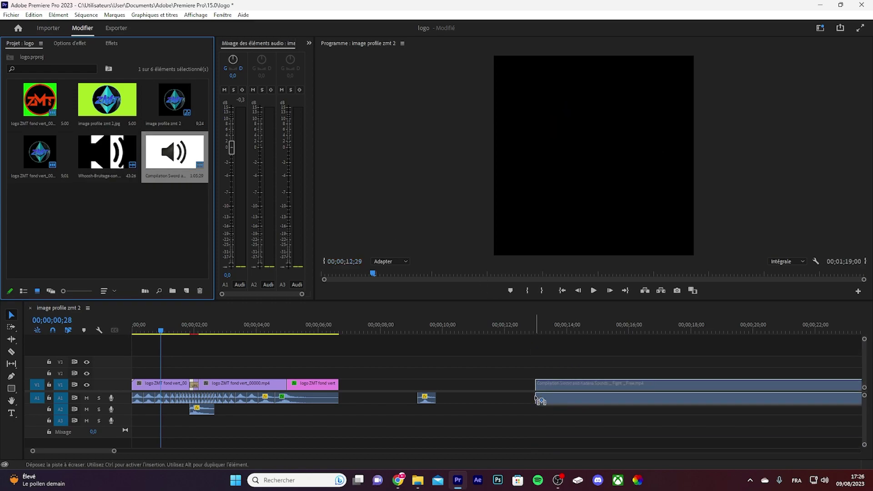
click(539, 330)
key(space)
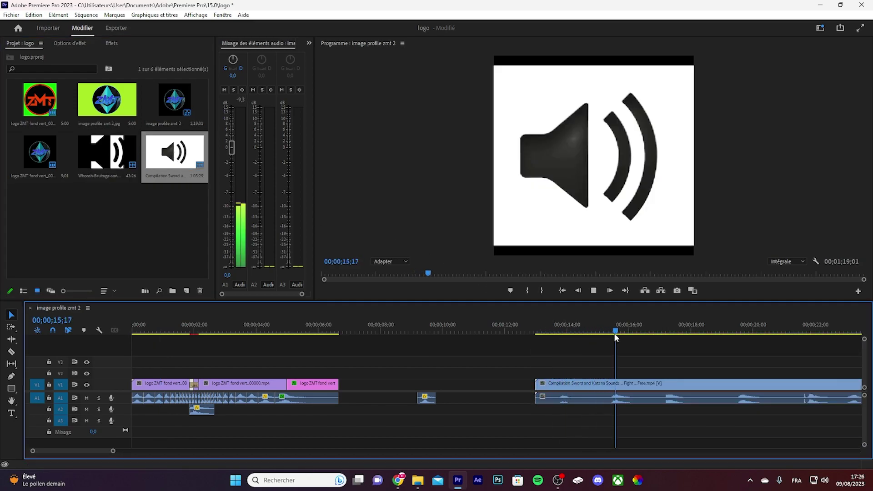
click(745, 324)
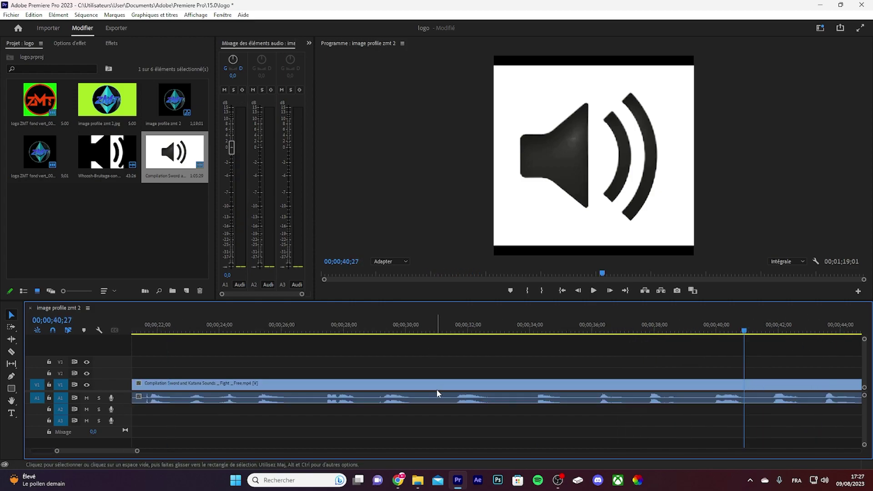
click(437, 386)
key(Delete)
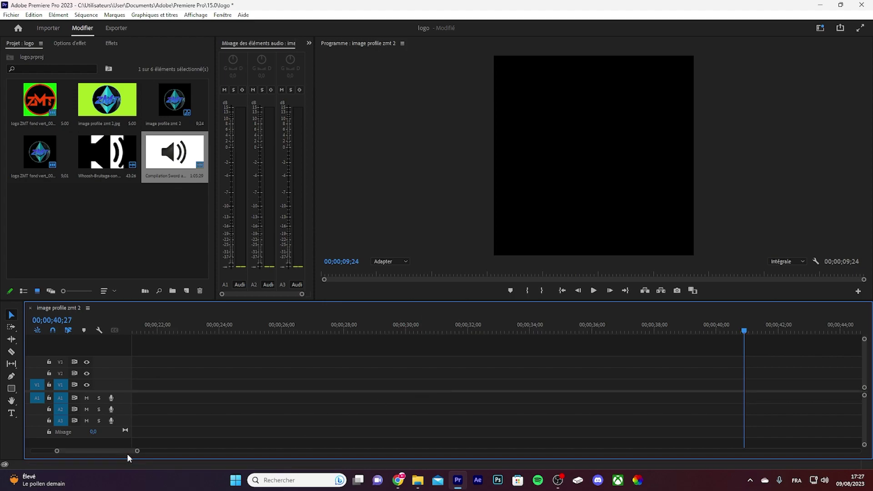
drag(137, 451, 270, 452)
key(Up)
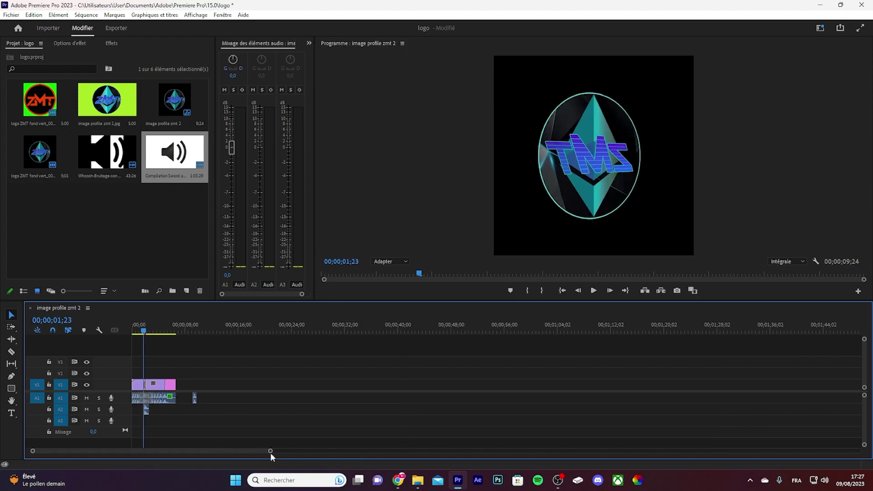
drag(272, 453, 48, 452)
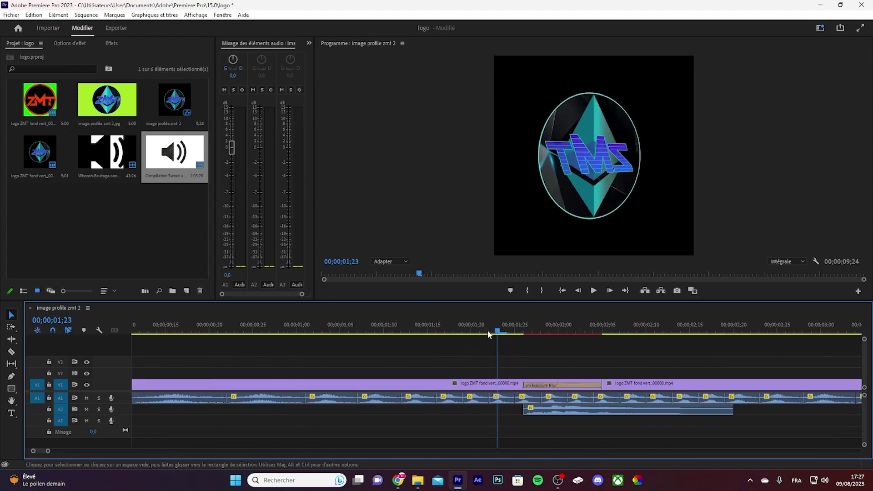
click(526, 321)
key(space)
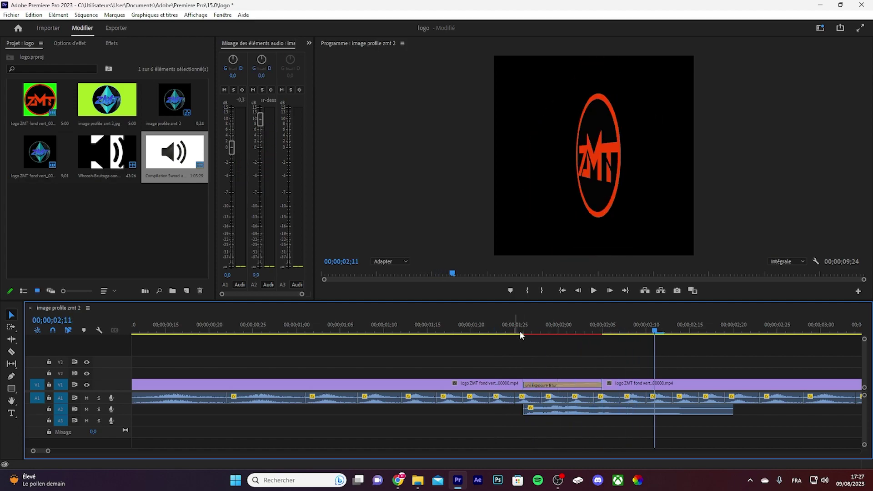
key(minus)
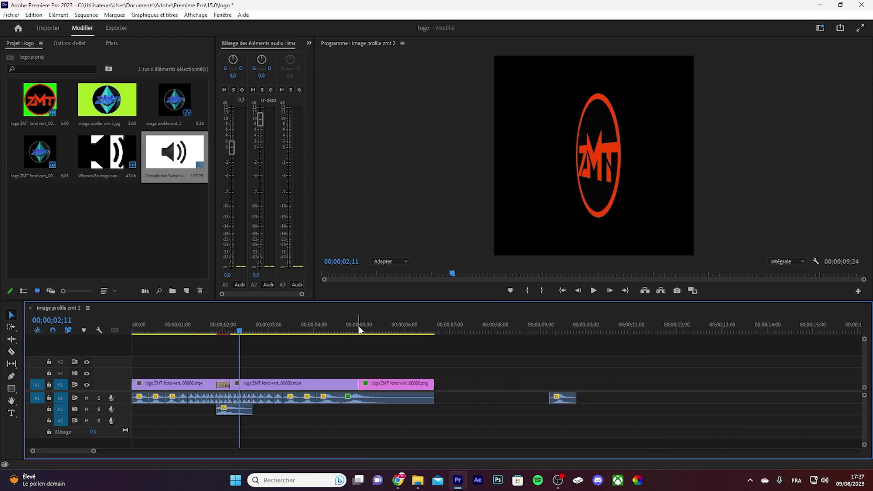
click(387, 318)
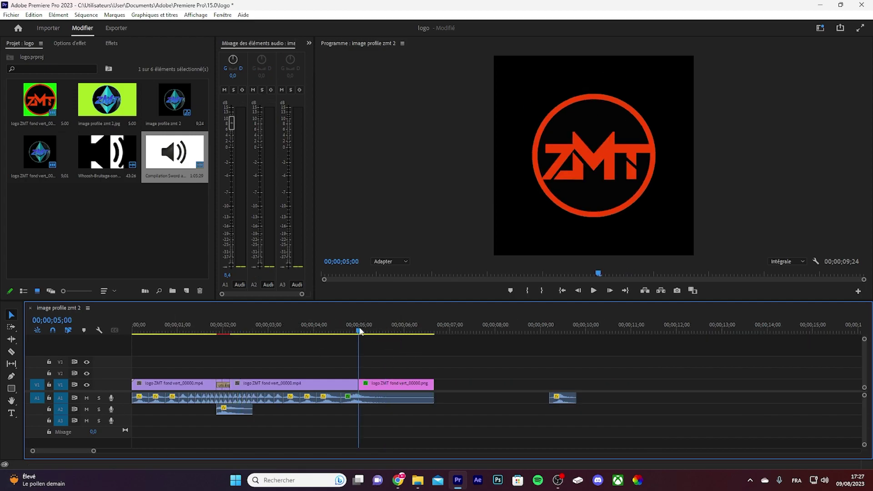
drag(367, 334, 348, 330)
key(space)
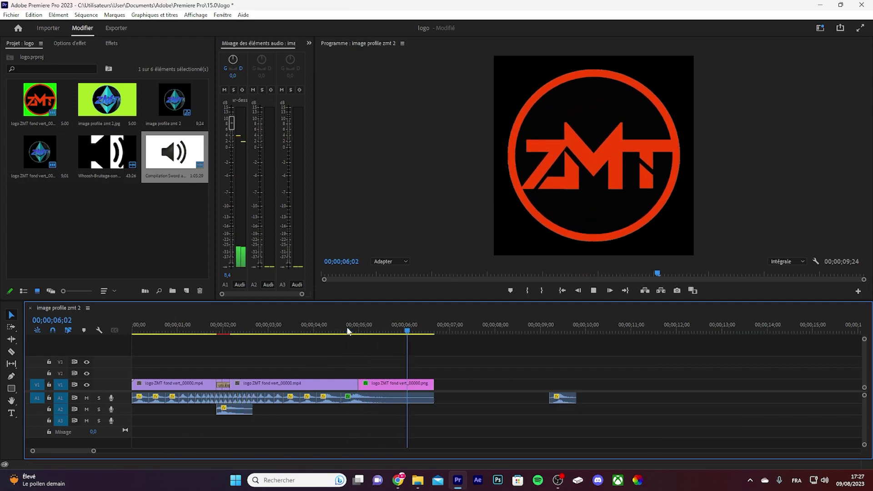
key(space)
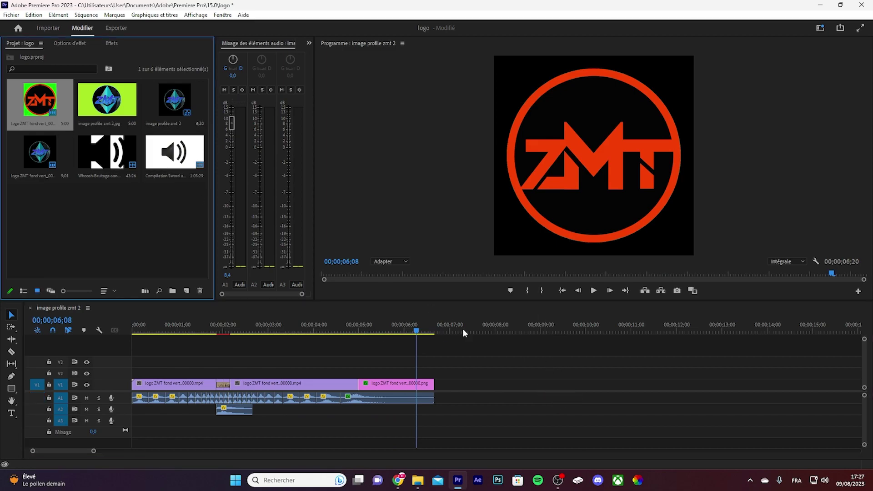
drag(564, 400, 488, 386)
- Apply Ultra Key to the new logo clip and sample its green background as the key colour
click(527, 324)
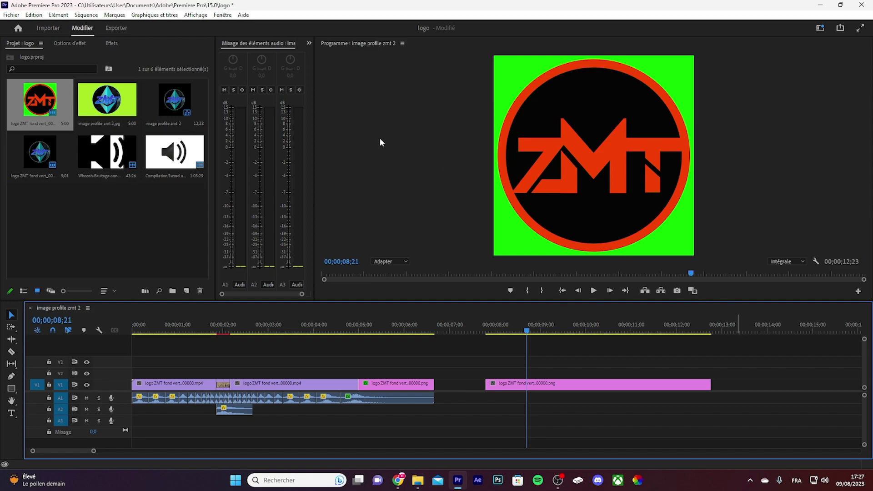
click(112, 44)
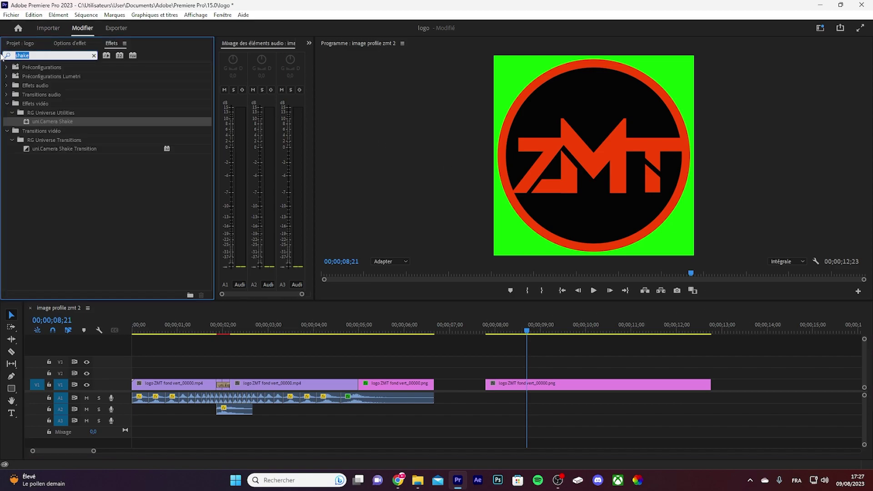
text(key)
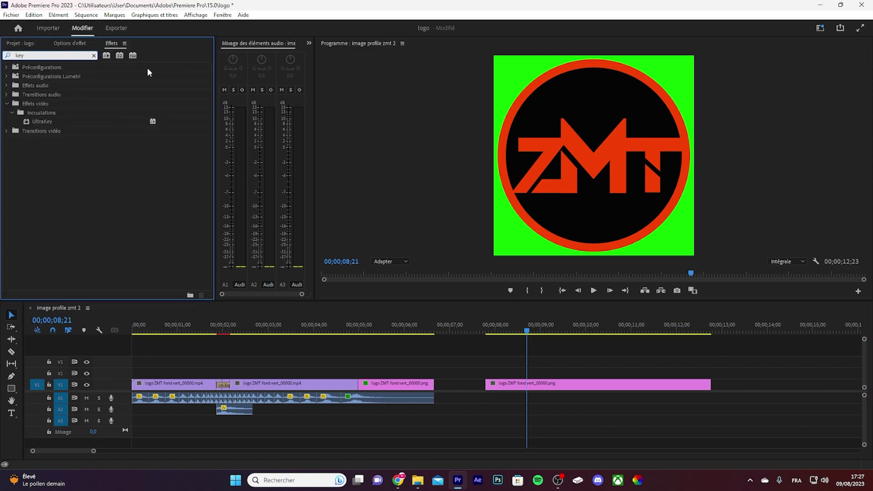
drag(47, 119, 535, 386)
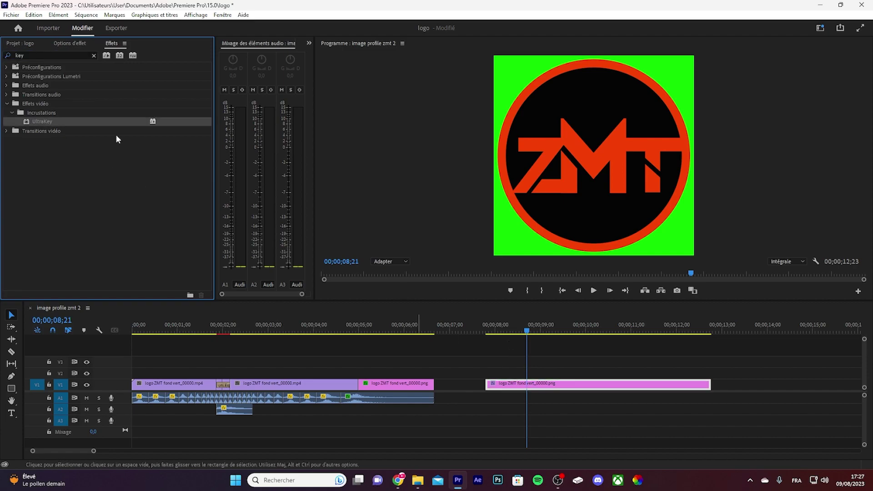
click(58, 44)
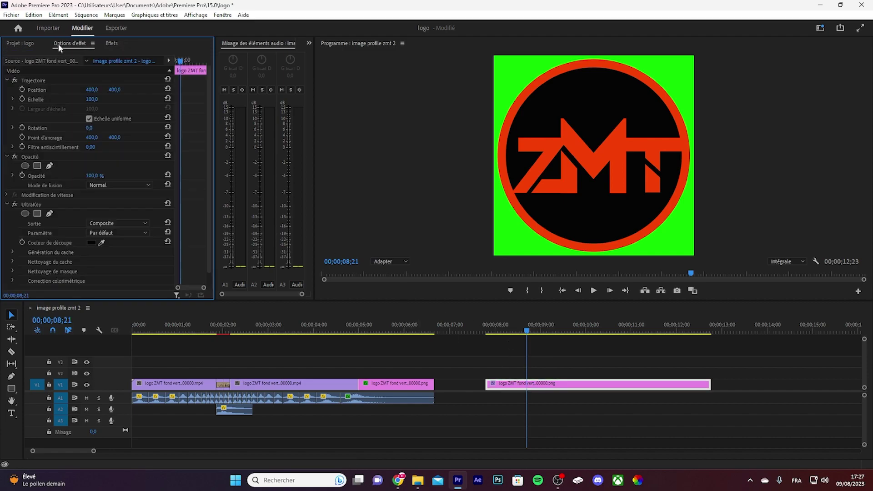
click(102, 242)
click(519, 69)
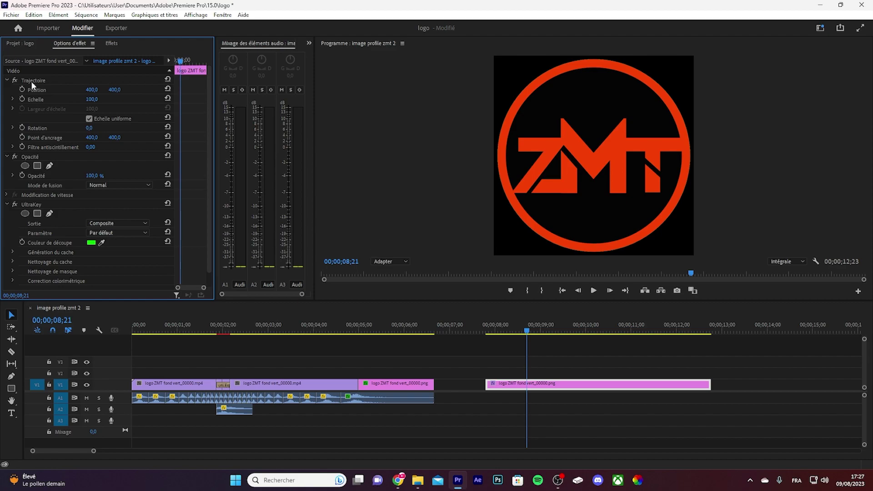
- Scale the keyed logo down to 71 and play back from about 5 seconds to compare
drag(93, 99, 98, 99)
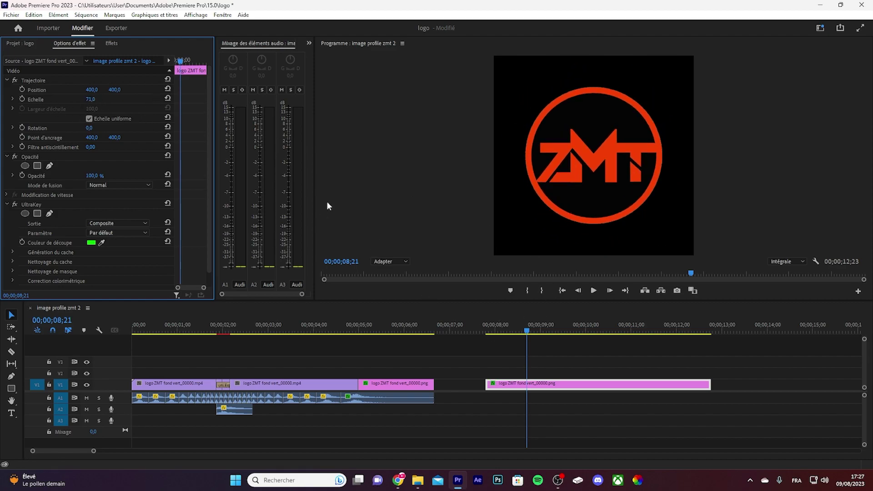
drag(455, 325, 363, 323)
key(space)
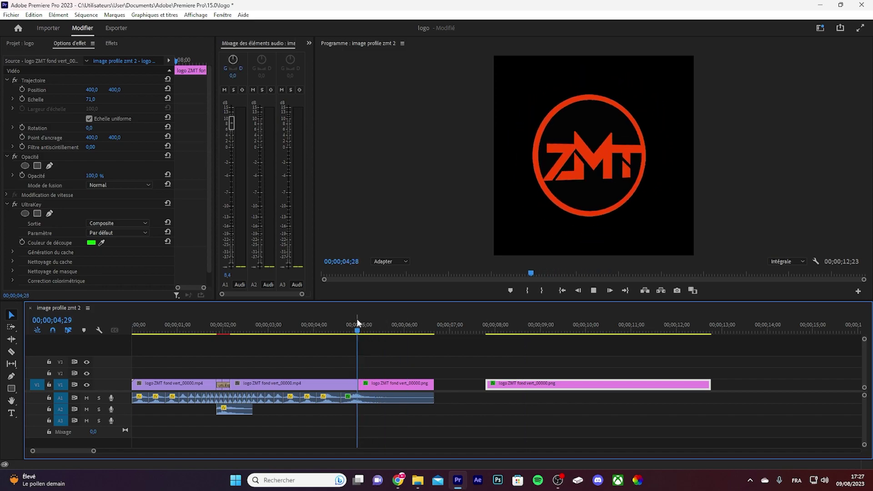
key(space)
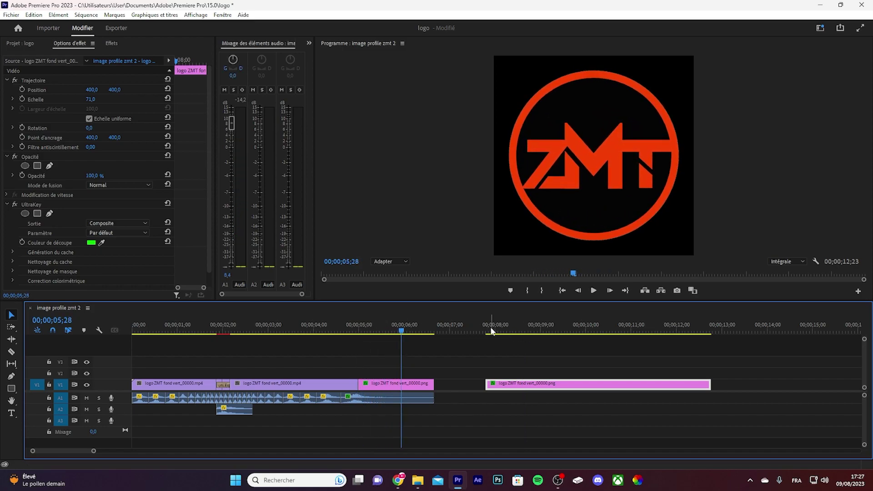
- Trim the second logo clip's right edge about 3 seconds shorter
click(490, 327)
drag(707, 387, 562, 384)
key(Left)
key(Left)
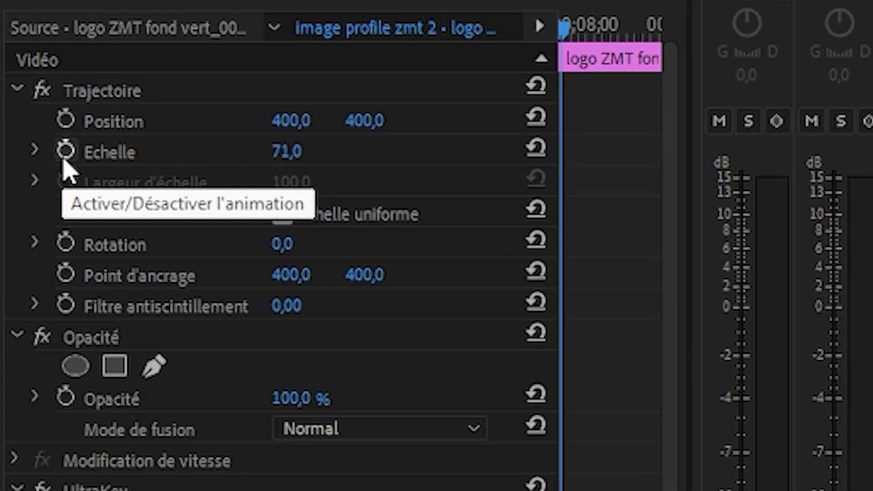
- Keyframe the logo's Échelle from 71 at the clip start to 85 around 09;04
click(65, 154)
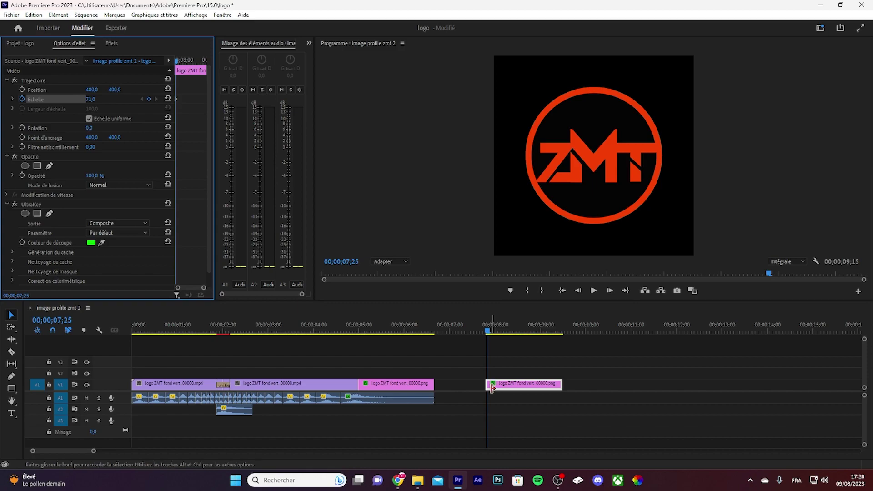
drag(541, 332, 546, 334)
drag(90, 99, 97, 99)
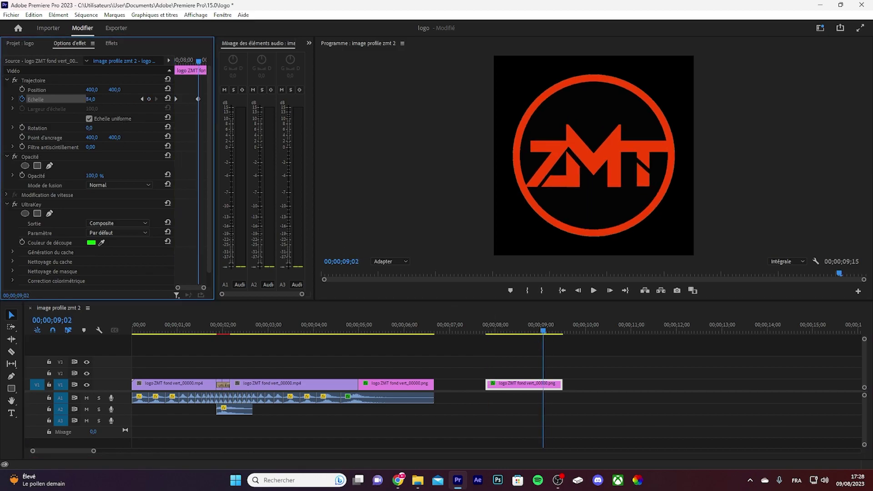
- Play the scale-up animation from the keyed clip's start and from about 5 seconds
click(485, 331)
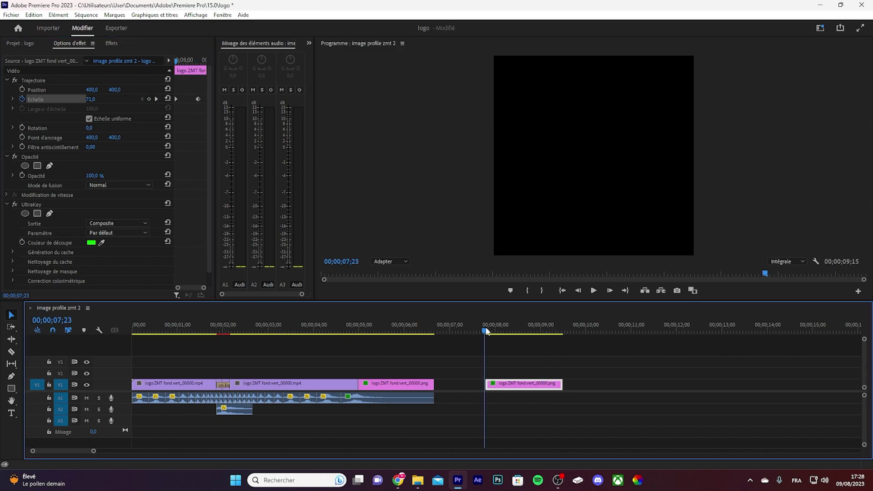
key(space)
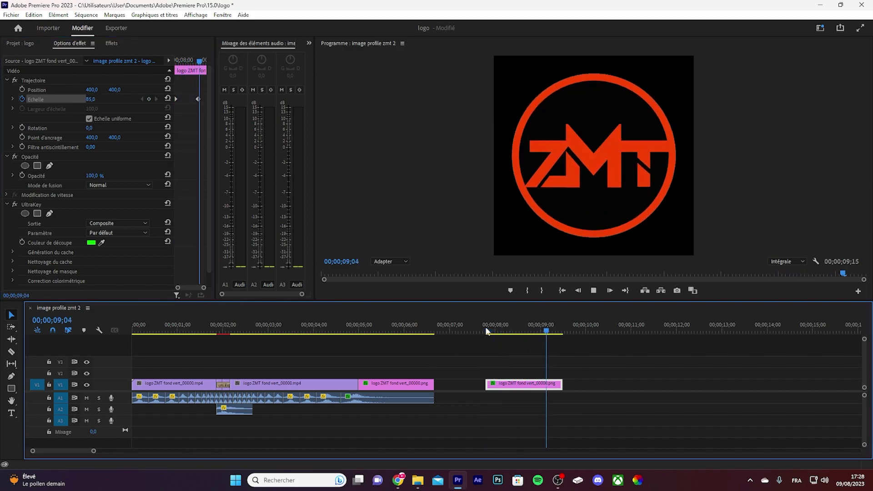
key(space)
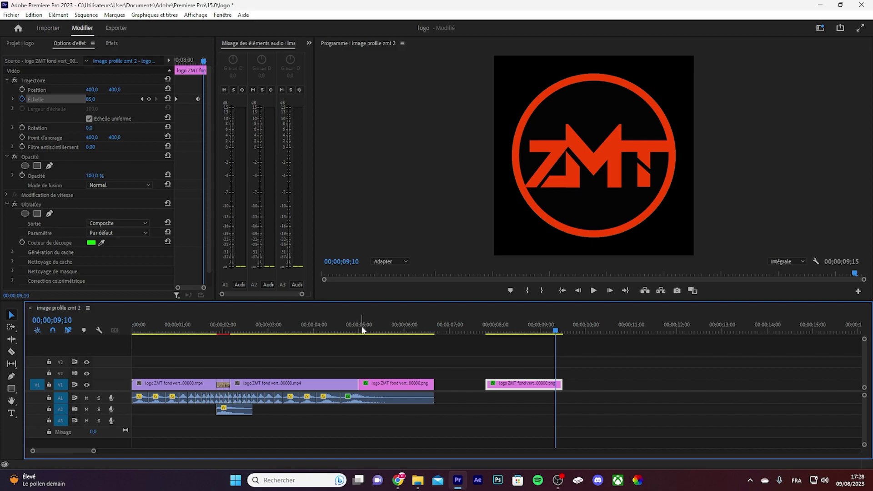
click(361, 329)
key(space)
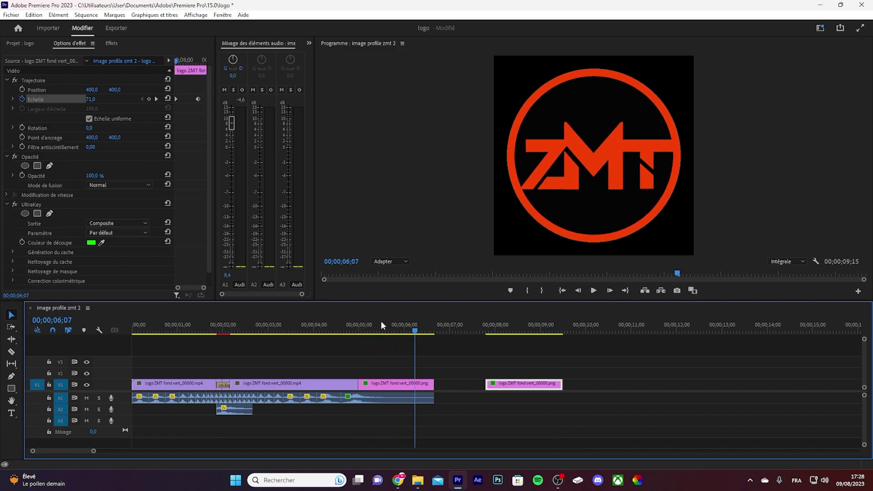
click(493, 328)
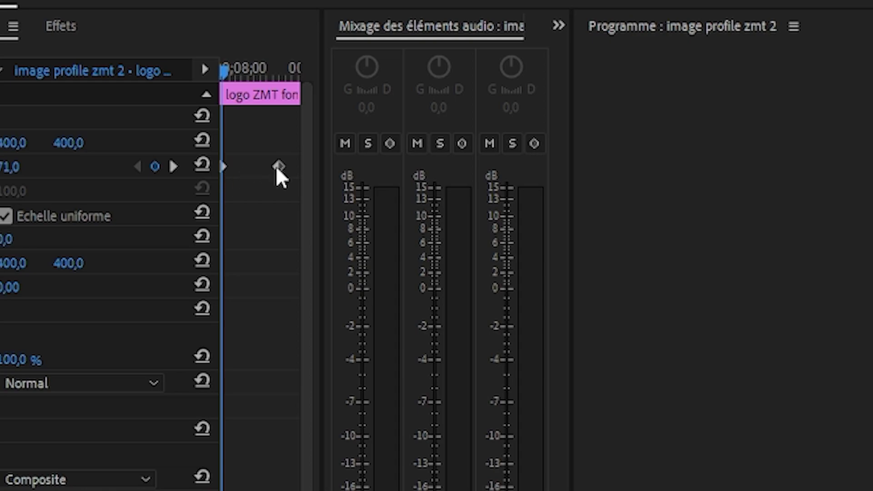
- Ease out the first Échelle keyframe and ease in the second one
click(223, 168)
right_click(222, 167)
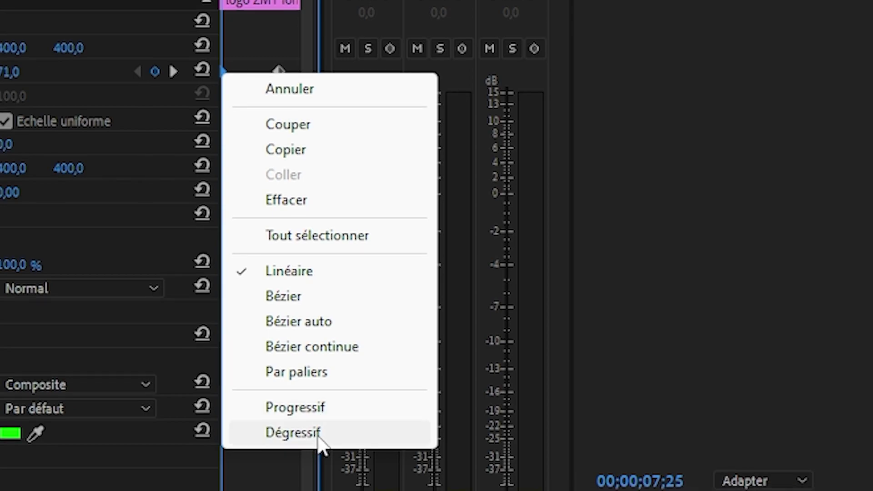
click(318, 436)
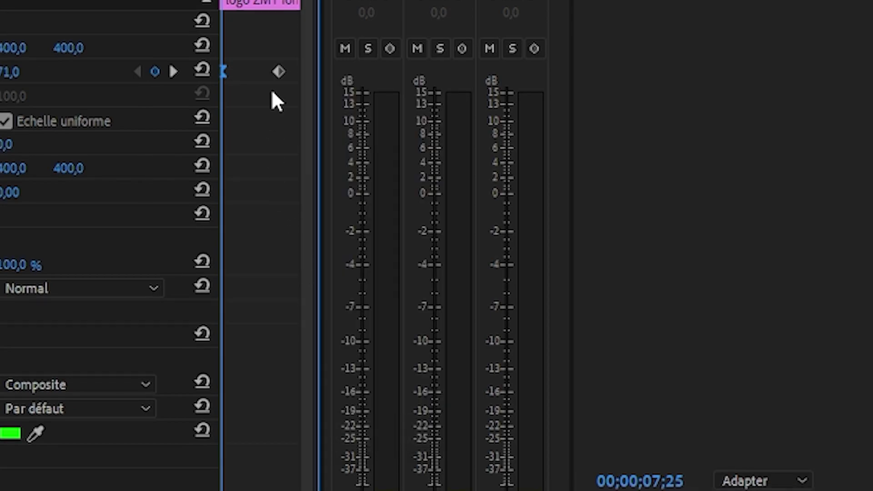
right_click(279, 72)
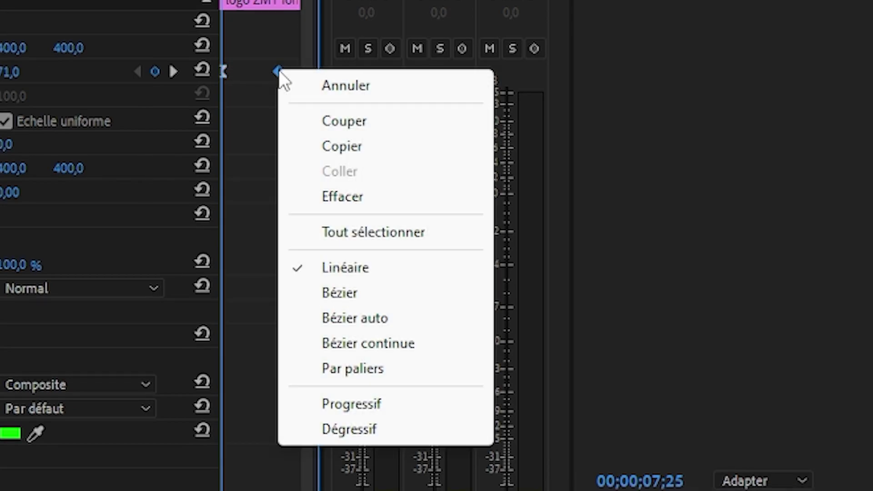
click(359, 404)
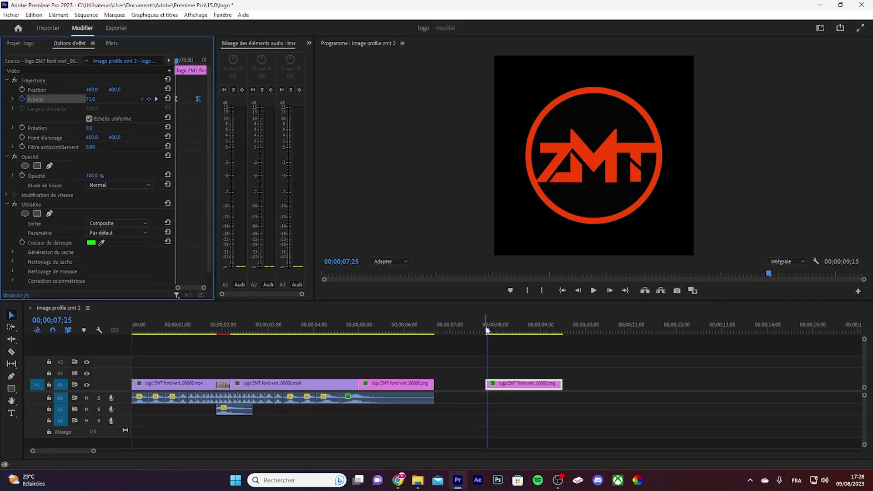
- Preview the eased logo scale-up from just before the logo clip
click(481, 326)
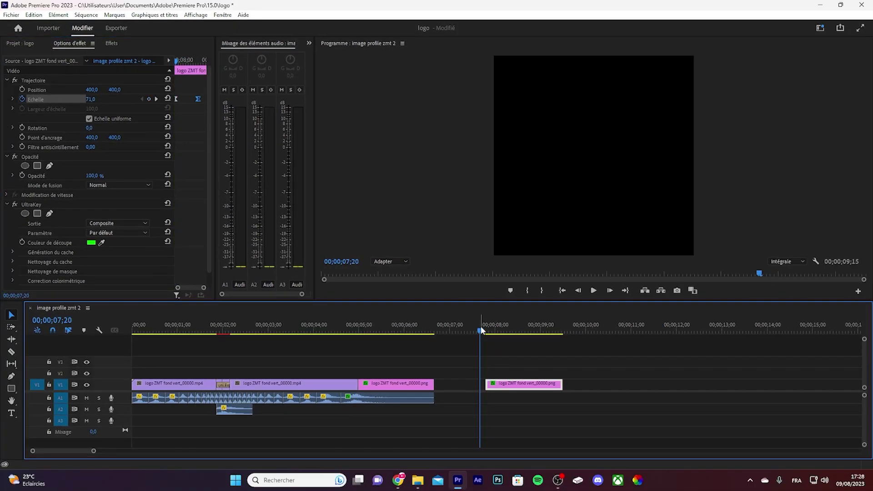
key(space)
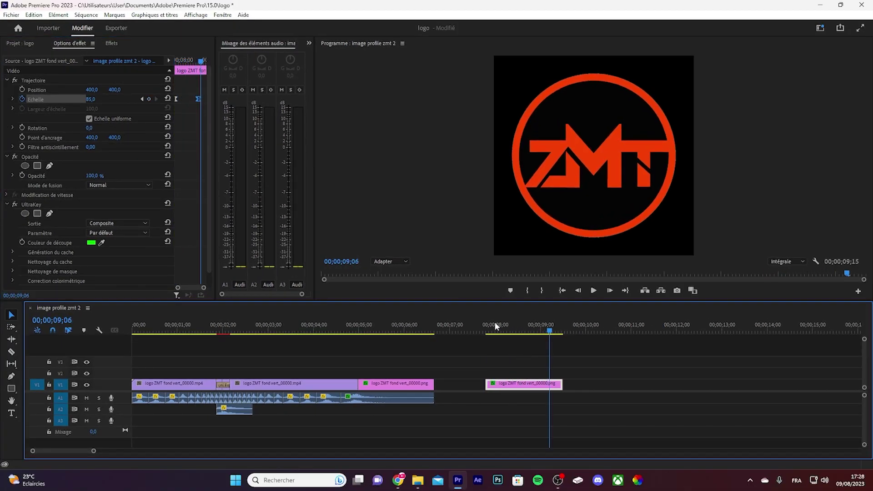
drag(550, 332, 488, 327)
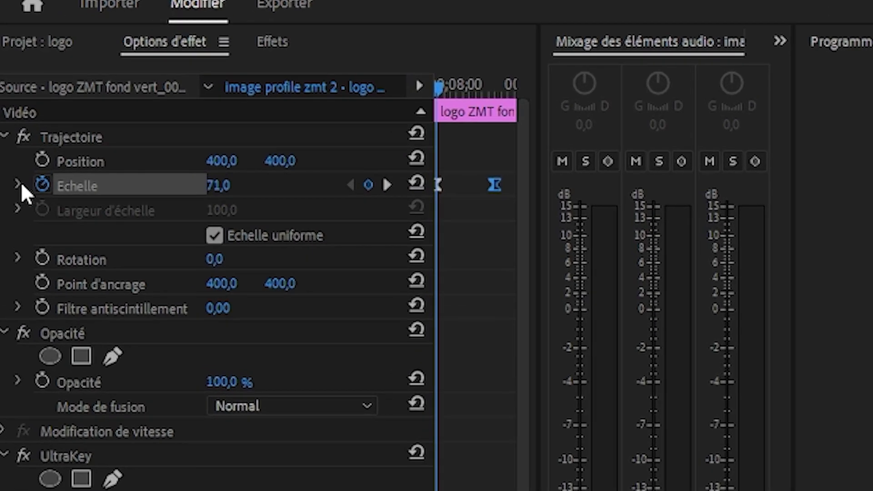
- Drag the Bézier handle in the scale speed graph for smoother easing, then preview around 05;20
click(13, 99)
click(201, 151)
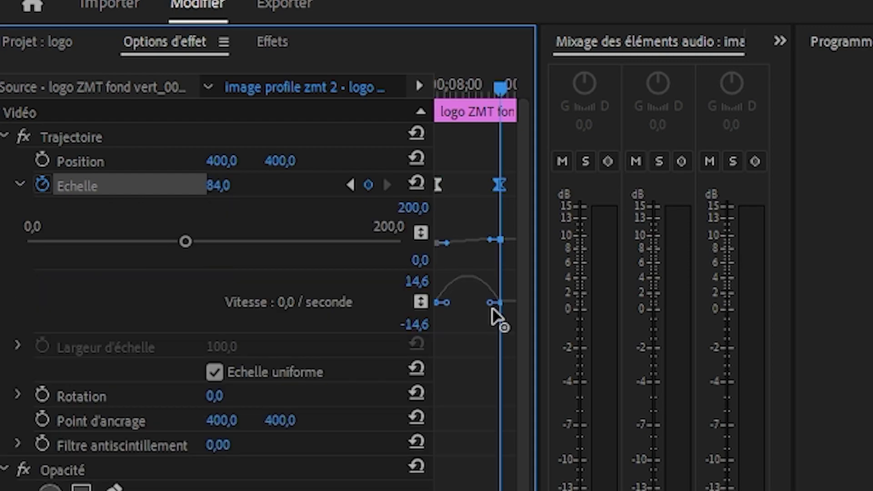
mouse_move(492, 305)
mouse_down()
mouse_move(437, 324)
mouse_move(447, 310)
mouse_up()
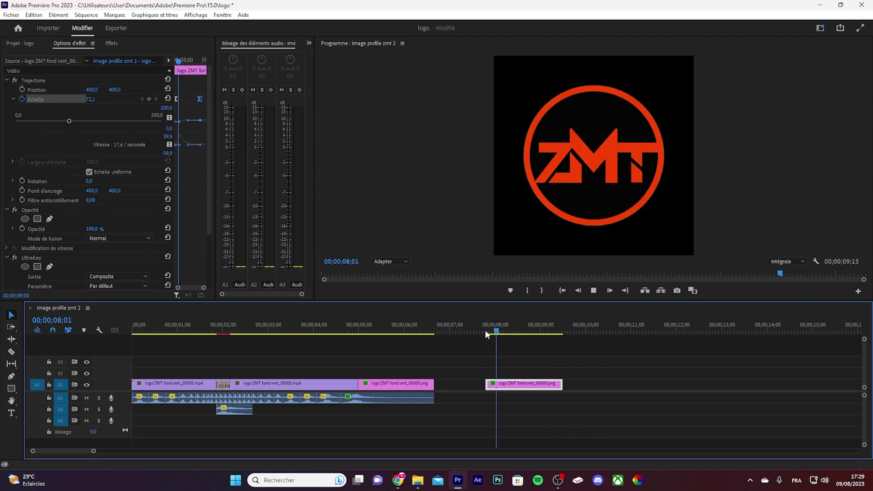
key(space)
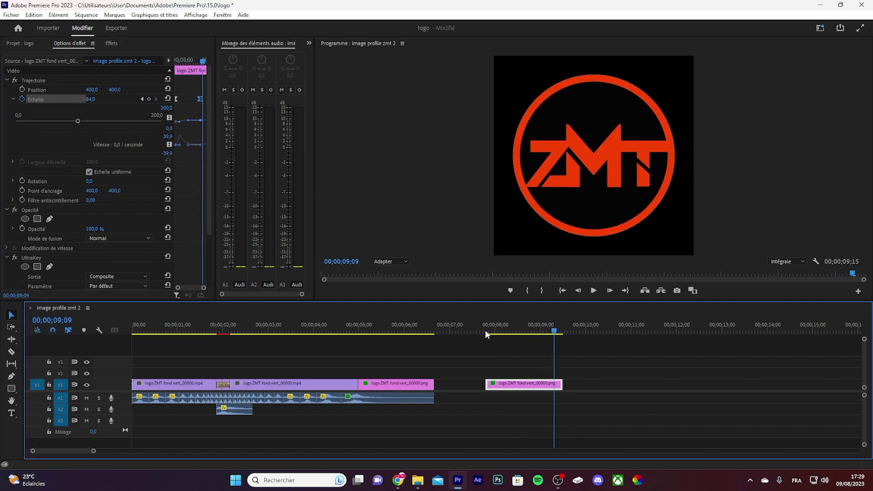
click(348, 328)
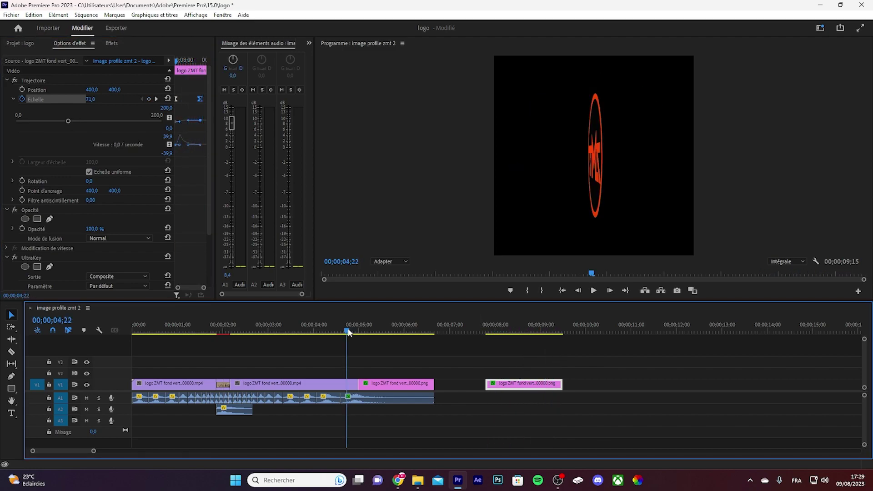
key(space)
key(space)
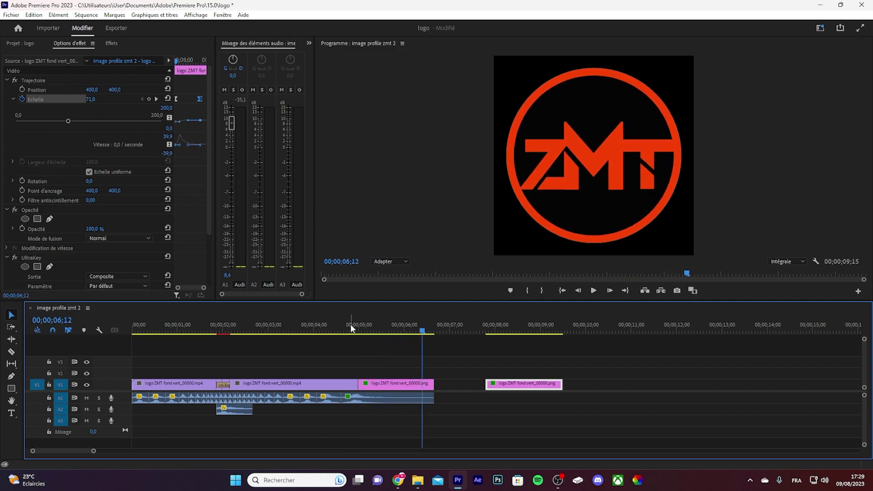
- Select the whoosh clip on A1 and play the sequence through the whoosh section
click(371, 397)
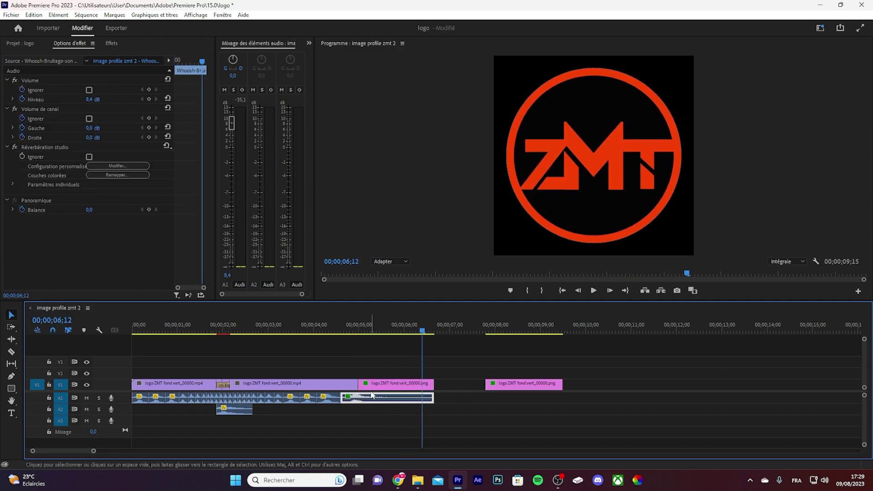
click(359, 321)
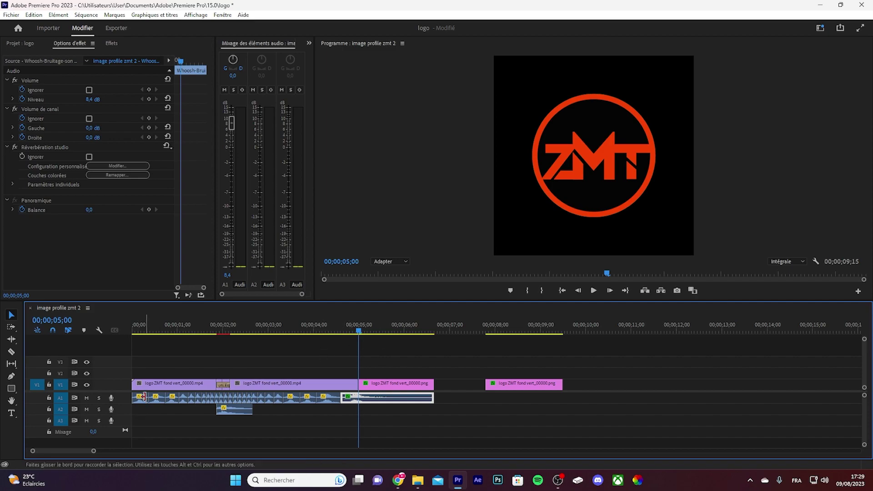
click(142, 332)
key(space)
key(space)
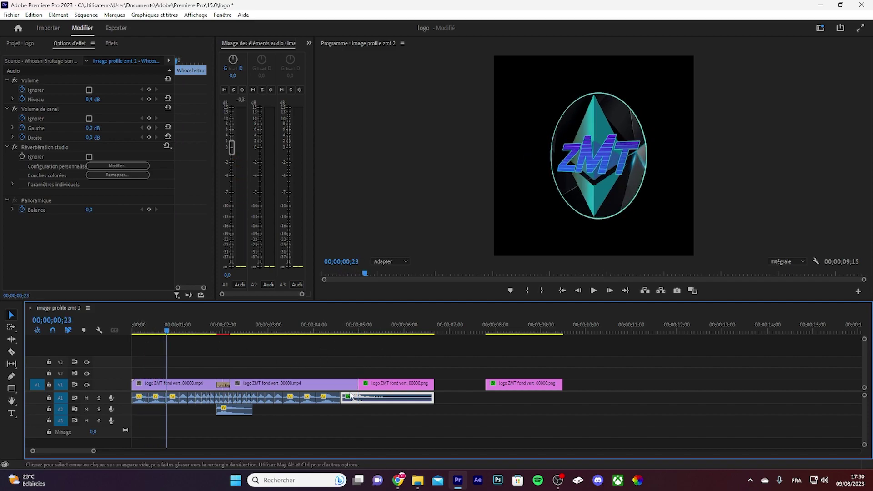
drag(358, 332, 342, 327)
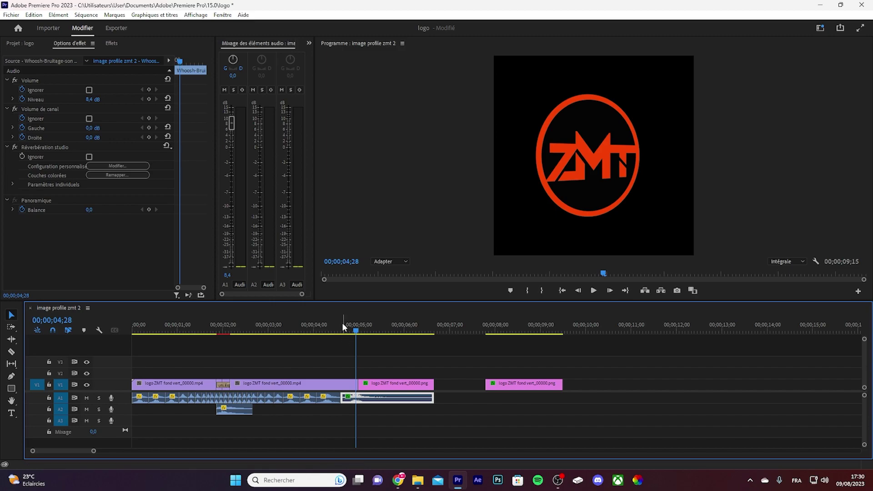
key(space)
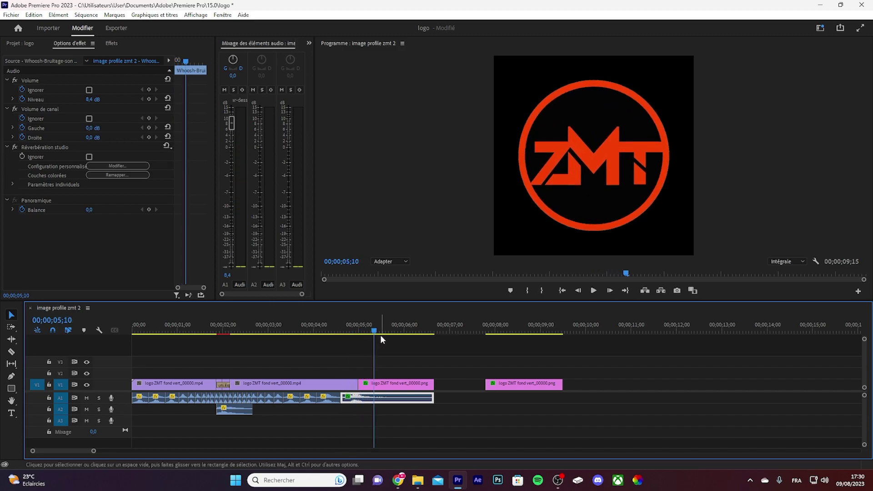
- Apply Réverbération studio from the audio effects Réverbération folder to the whoosh clip
click(112, 44)
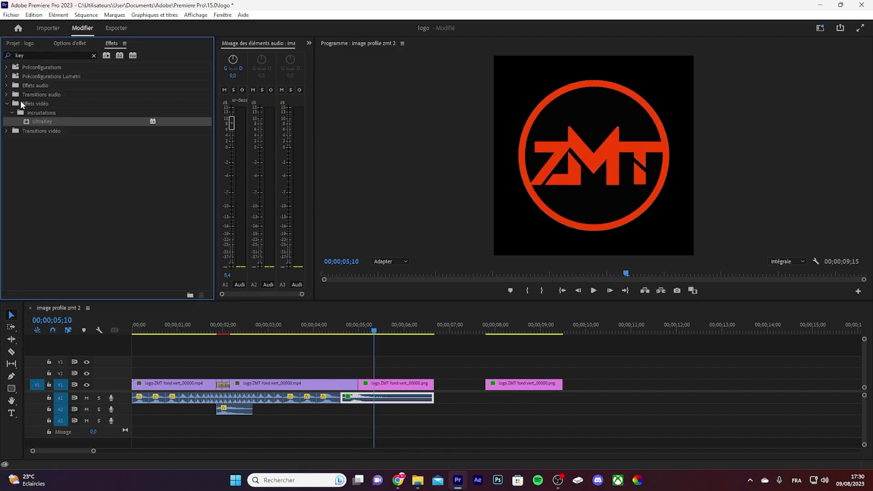
click(7, 103)
click(29, 54)
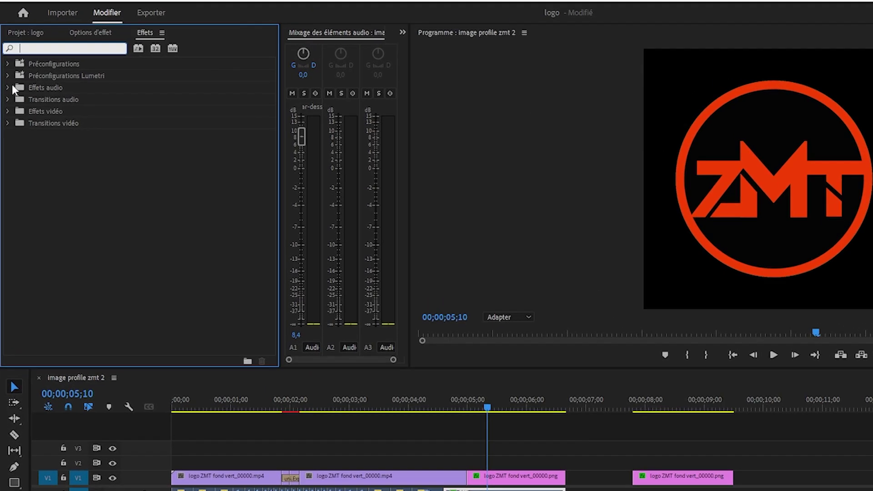
click(6, 85)
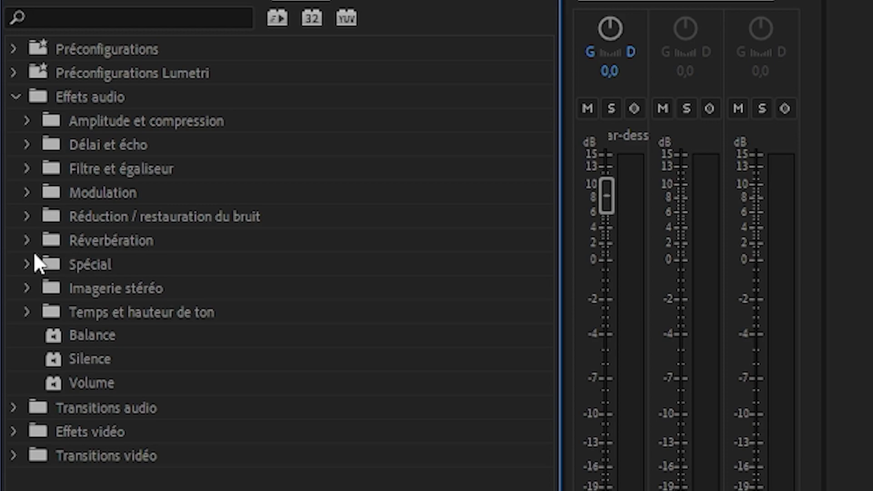
click(26, 240)
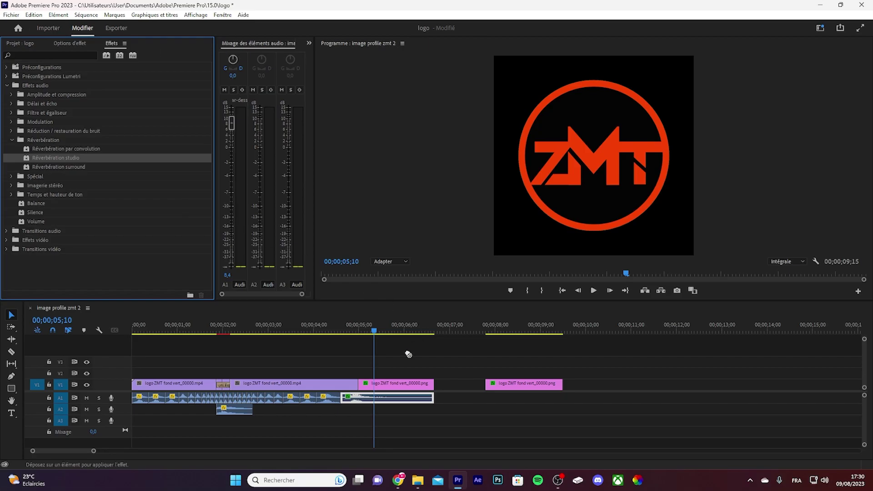
drag(117, 290, 384, 402)
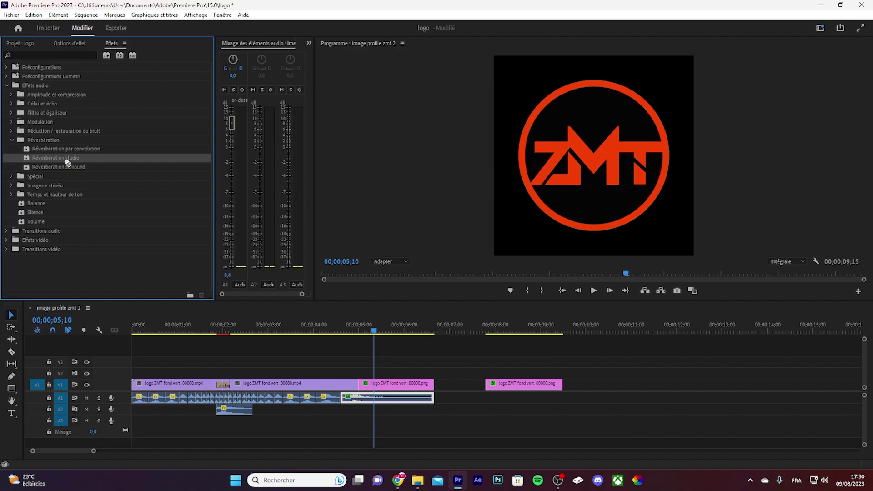
- Open the studio reverb's Modifier… editor to view its reverb presets
click(62, 42)
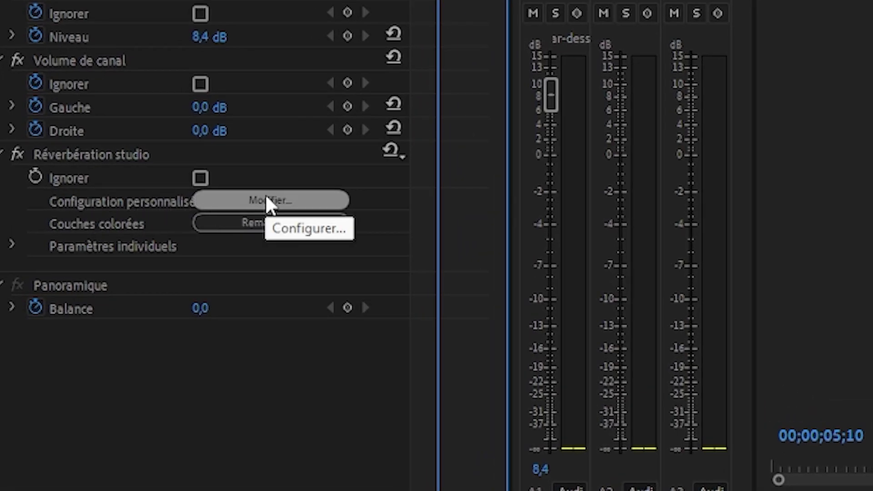
click(266, 195)
click(473, 51)
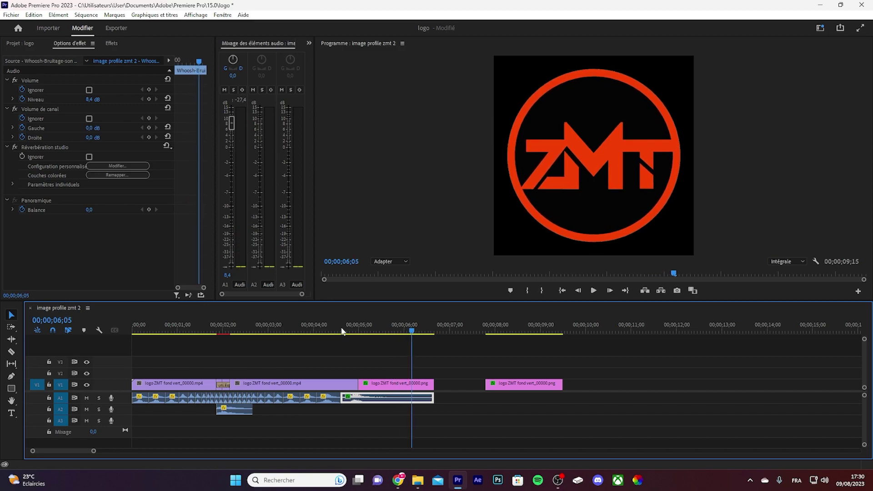
- Remove the stray logo clip after the gap, fit the sequence, and play it back
key(ctrl+z)
key(minus)
click(216, 330)
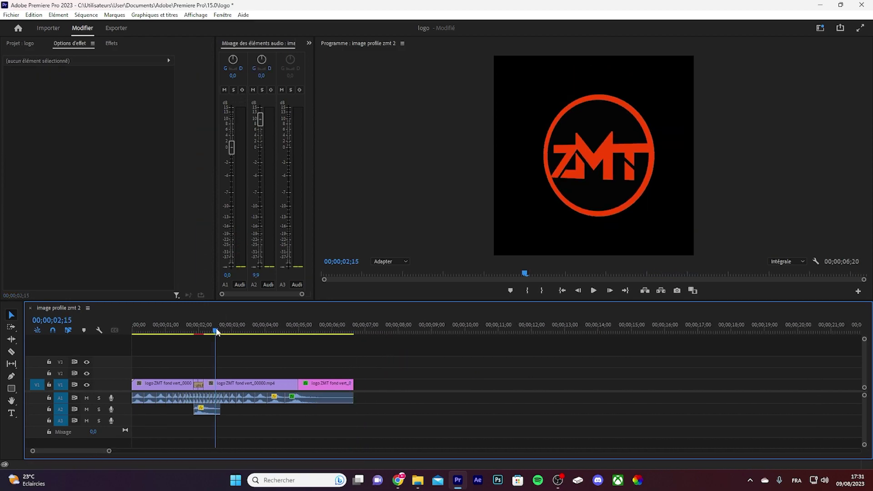
key(space)
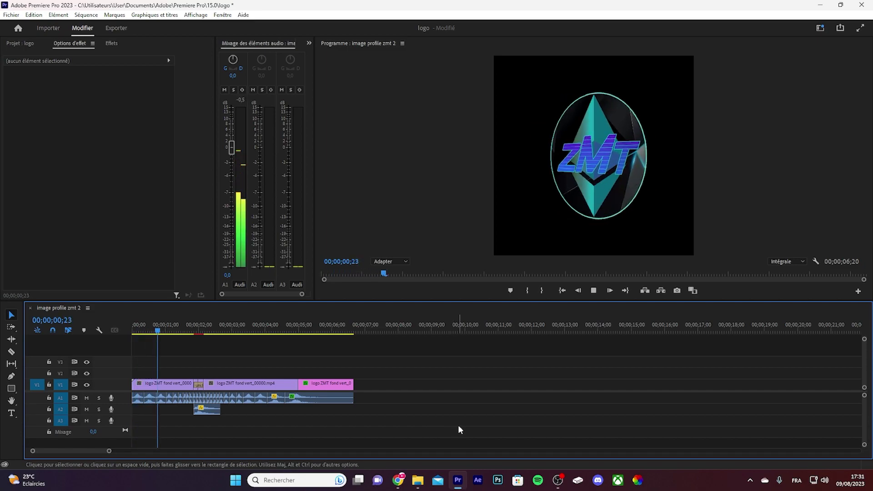